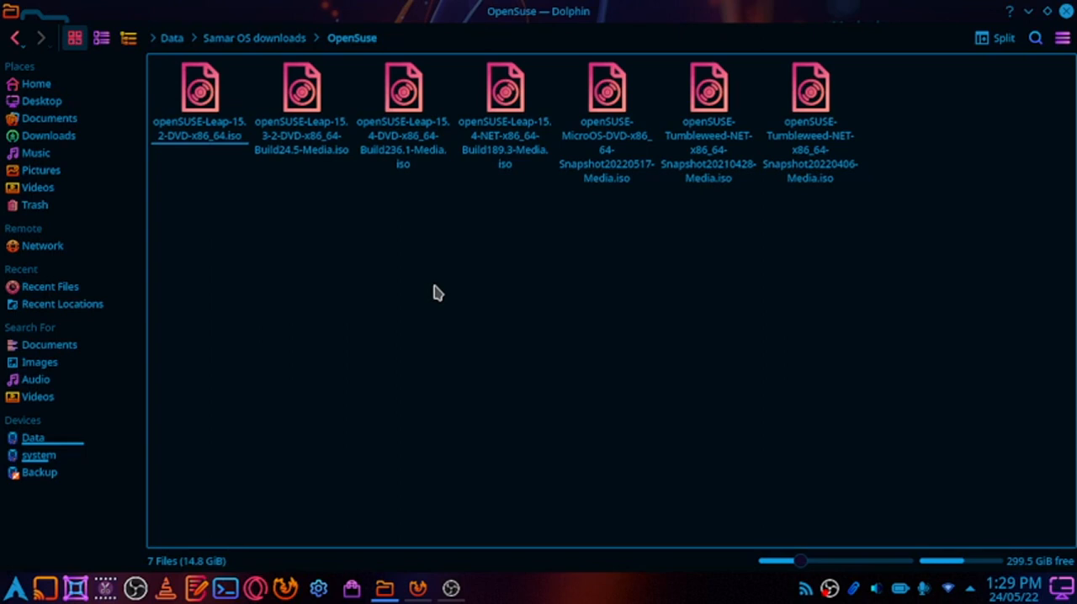
Open the openSUSE Leap 15.4 DVD Build236.1 ISO in Boxes and proceed to the review stage with Express Install off
right_click(411, 160)
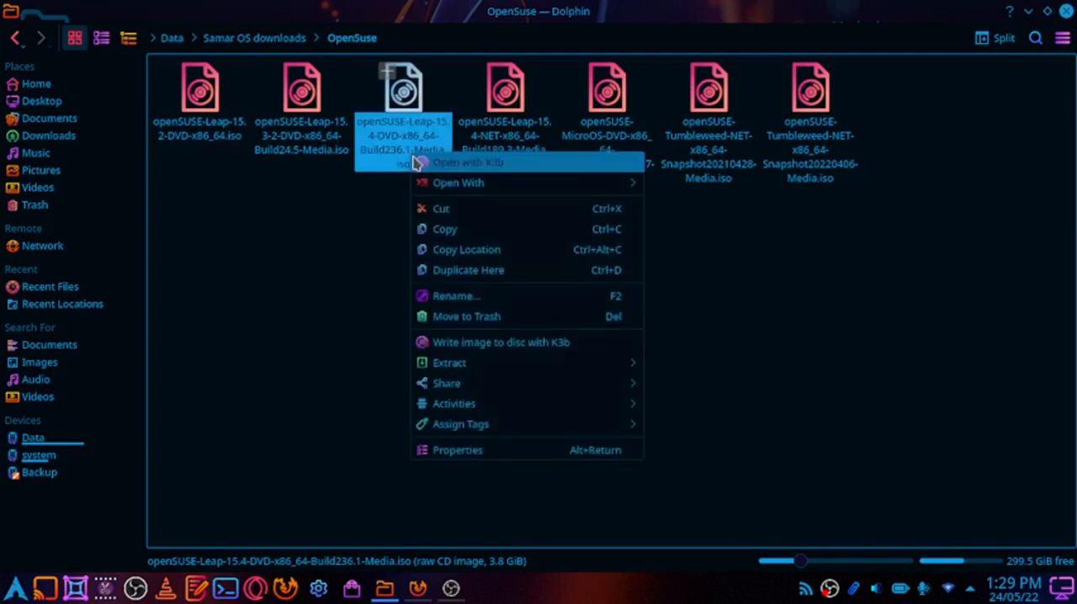
mouse_move(471, 182)
click(723, 208)
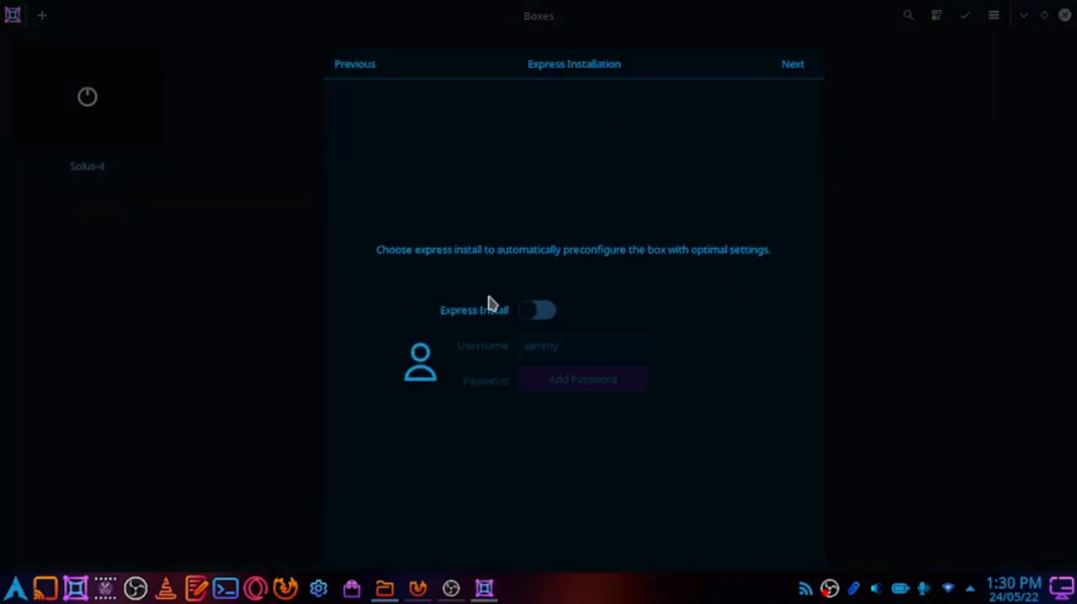
click(781, 68)
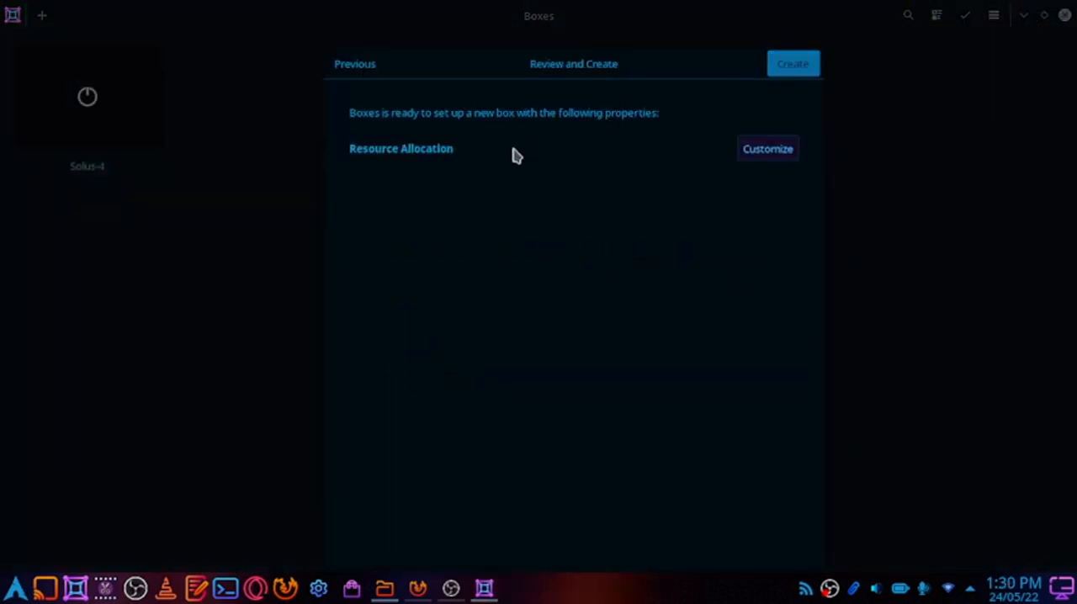
Customize the box's resources with 4.0 GiB of memory and an adjusted maximum disk size, and create the box
click(768, 160)
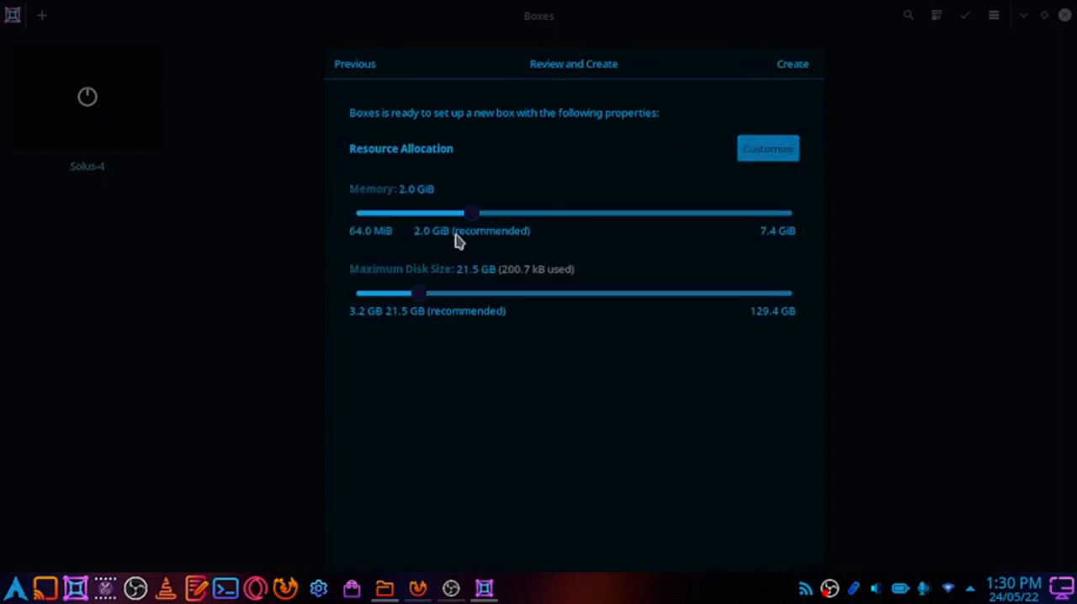
drag(473, 214, 593, 218)
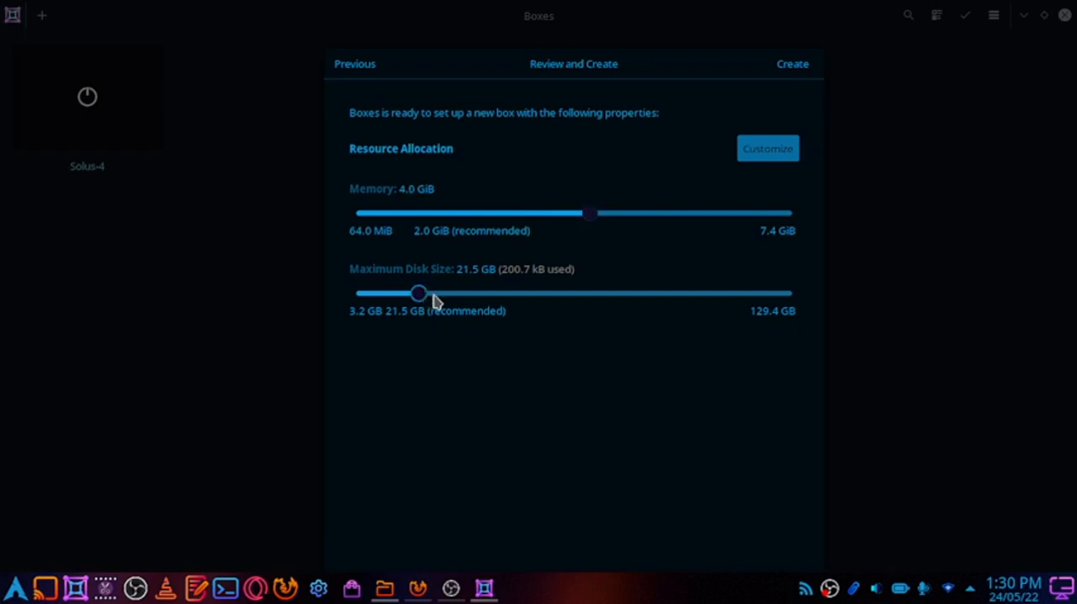
drag(434, 297, 440, 302)
click(781, 67)
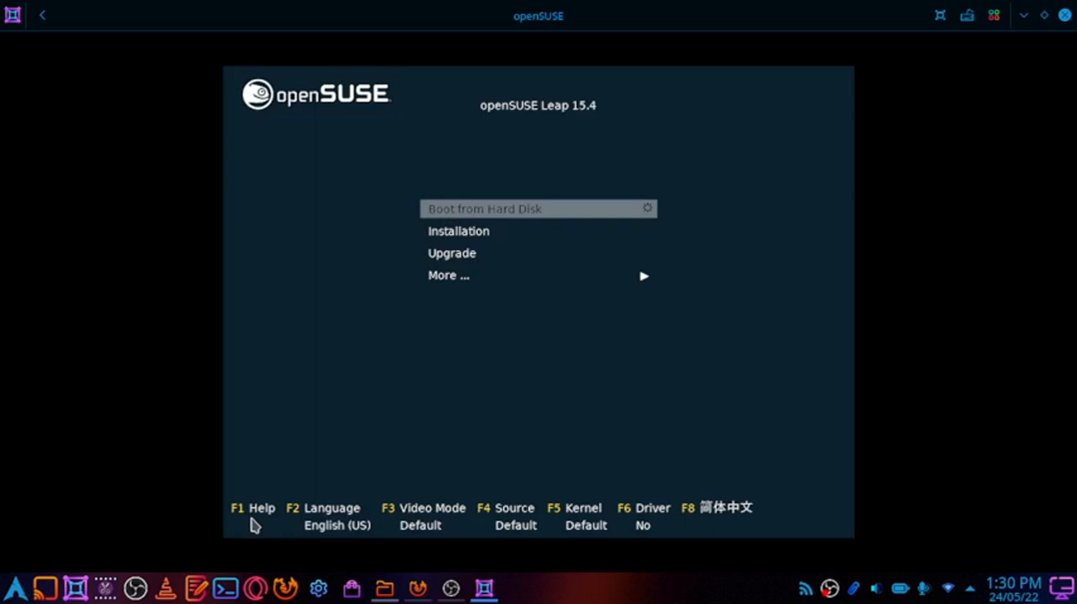
Read through the boot loader help on the main menu functions, and close it
key(F1)
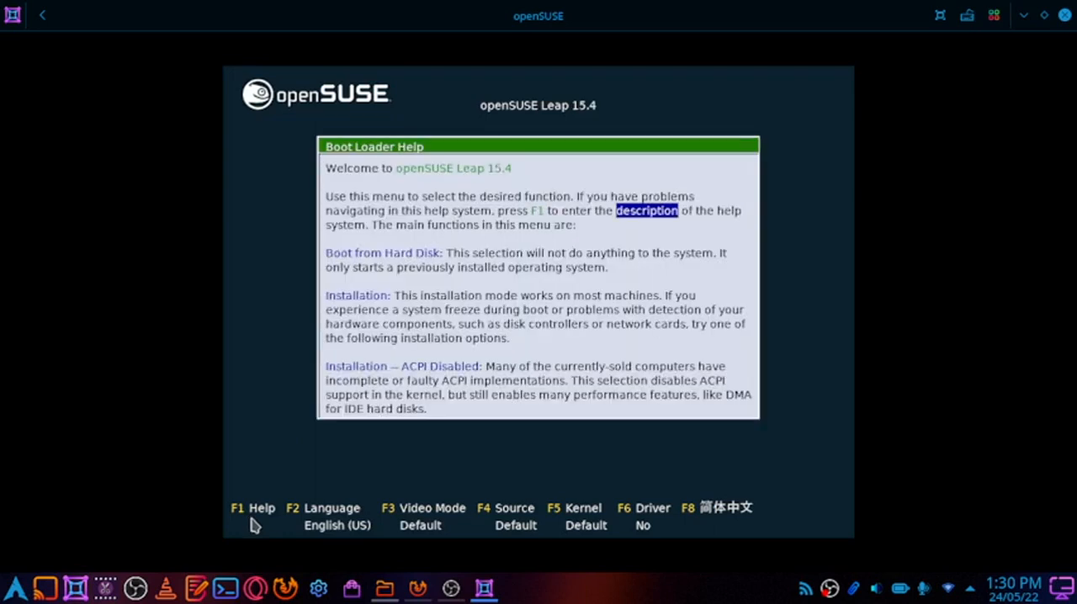
key(Down)
key(Down)
key(Down)
key(Down)
key(Down)
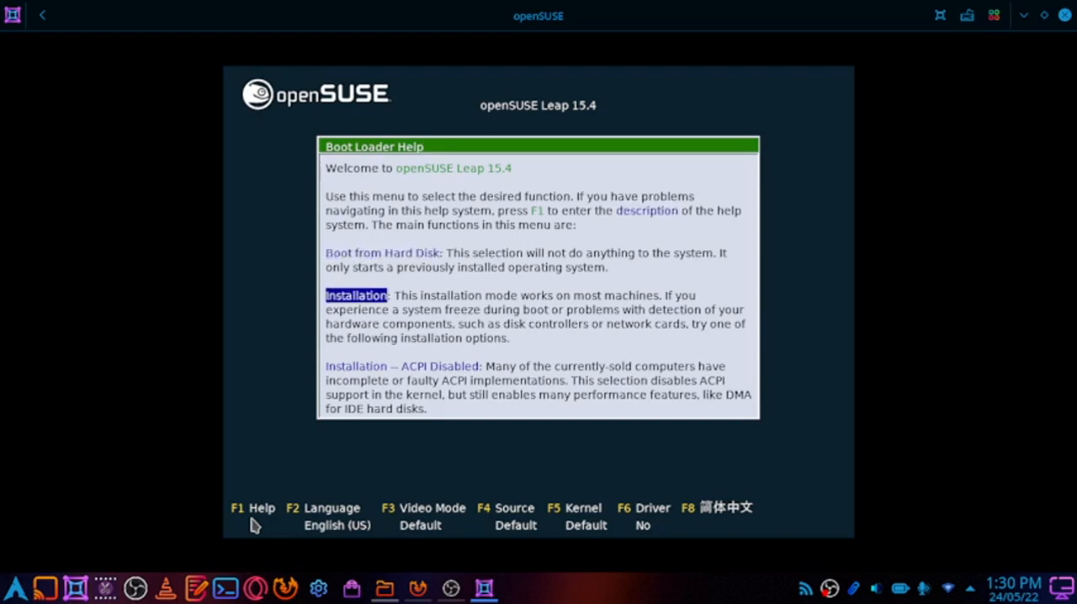
key(Down)
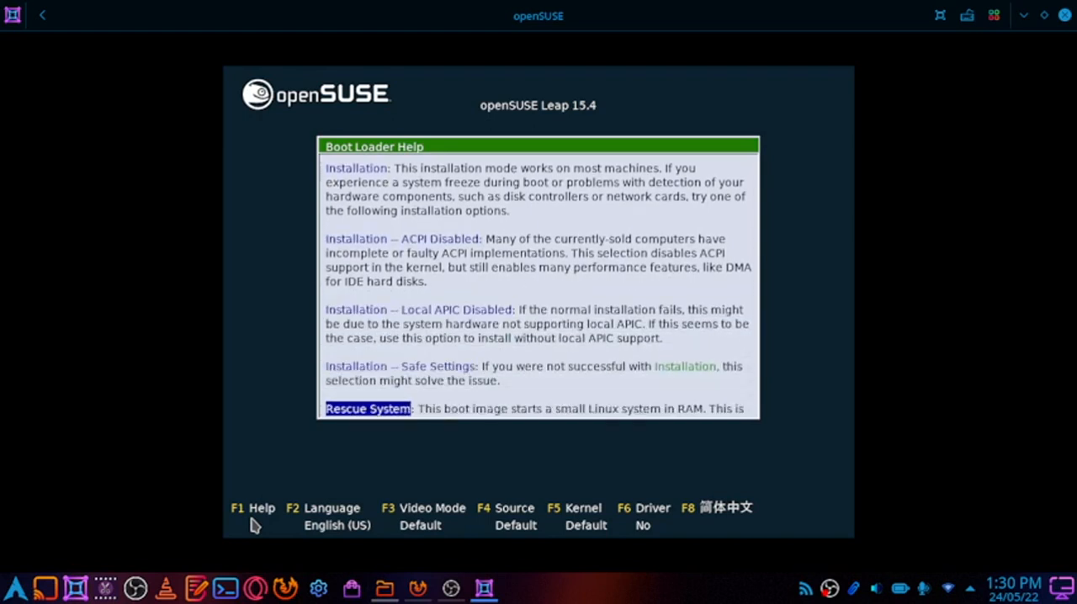
key(Down)
key(Escape)
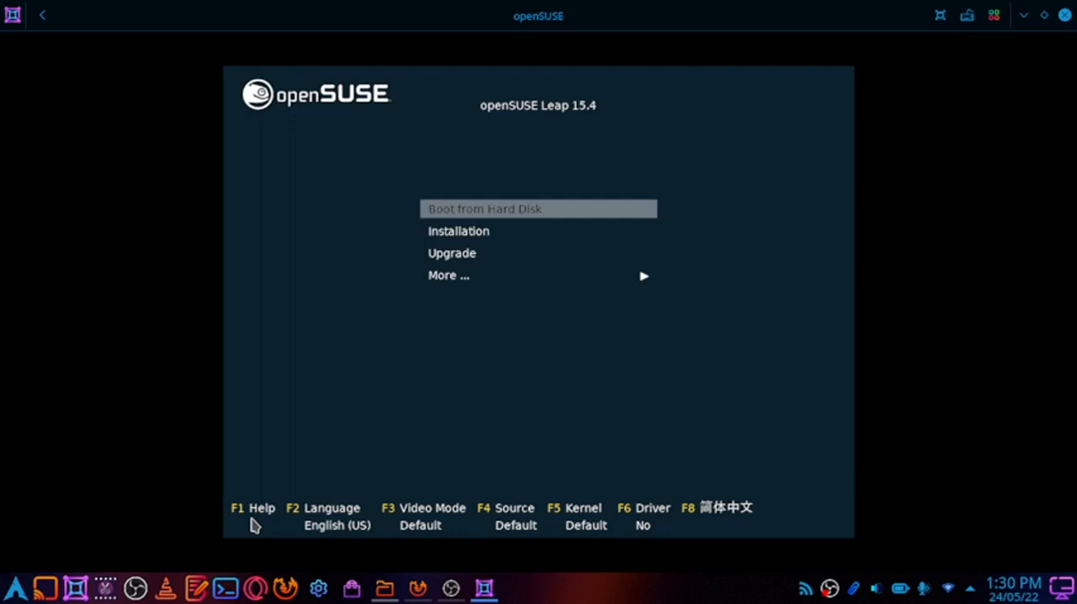
Look through the languages offered for the openSUSE boot menu
key(F2)
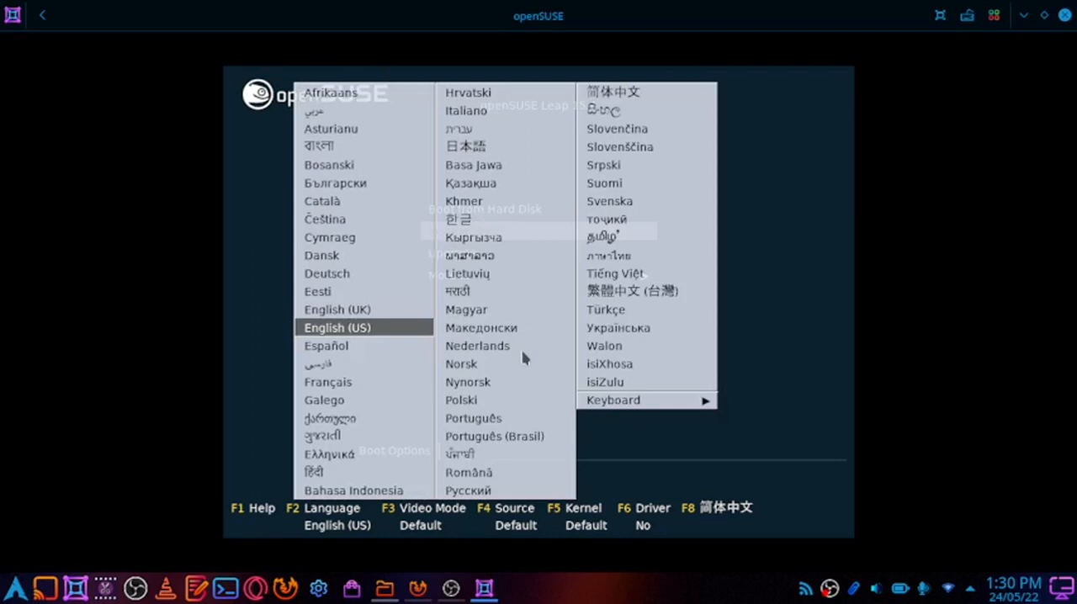
key(Down)
key(Down)
key(Down)
key(Down)
key(Down)
key(Down)
key(Down)
key(Down)
key(Down)
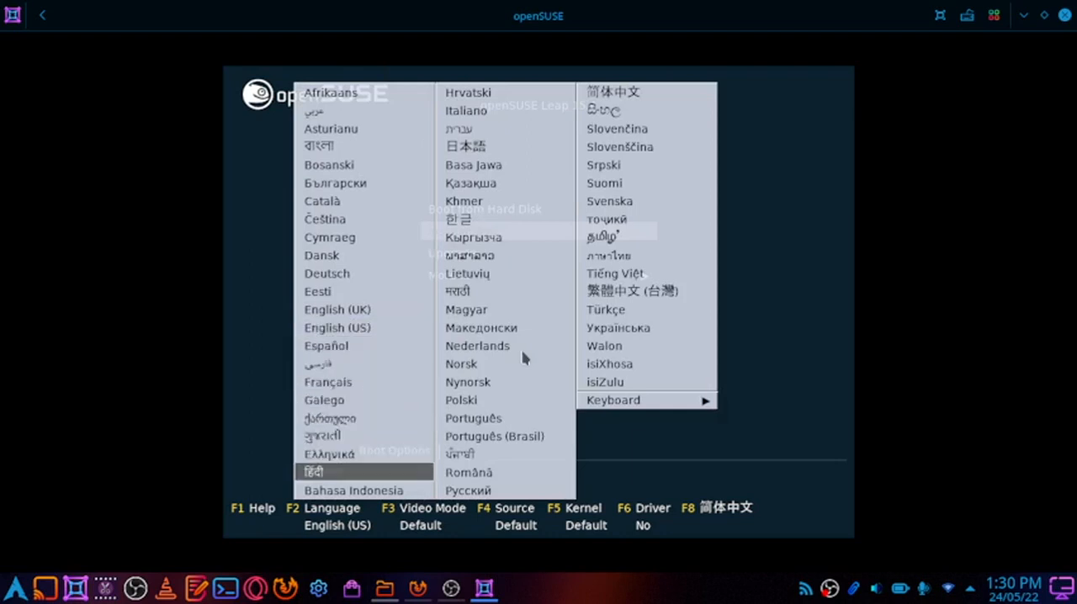
key(Down)
key(Down)
key(Down)
key(Down)
key(Down)
key(Down)
key(Down)
key(Down)
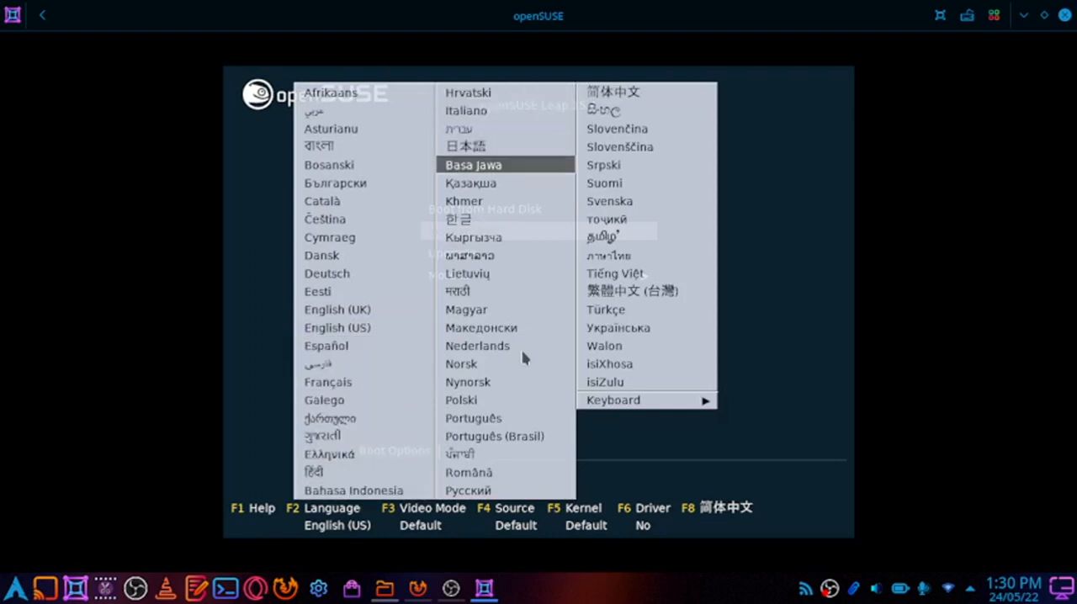
key(Down)
key(Down)
key(Down)
key(Down)
key(Down)
key(Right)
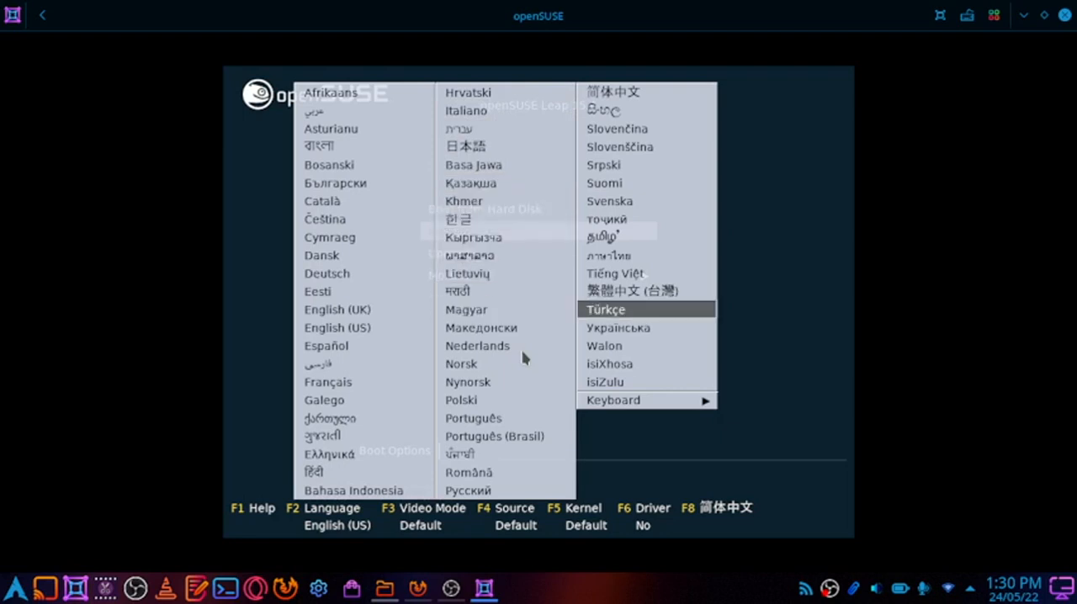
key(Down)
key(Down)
key(Down)
key(Down)
key(Down)
key(Down)
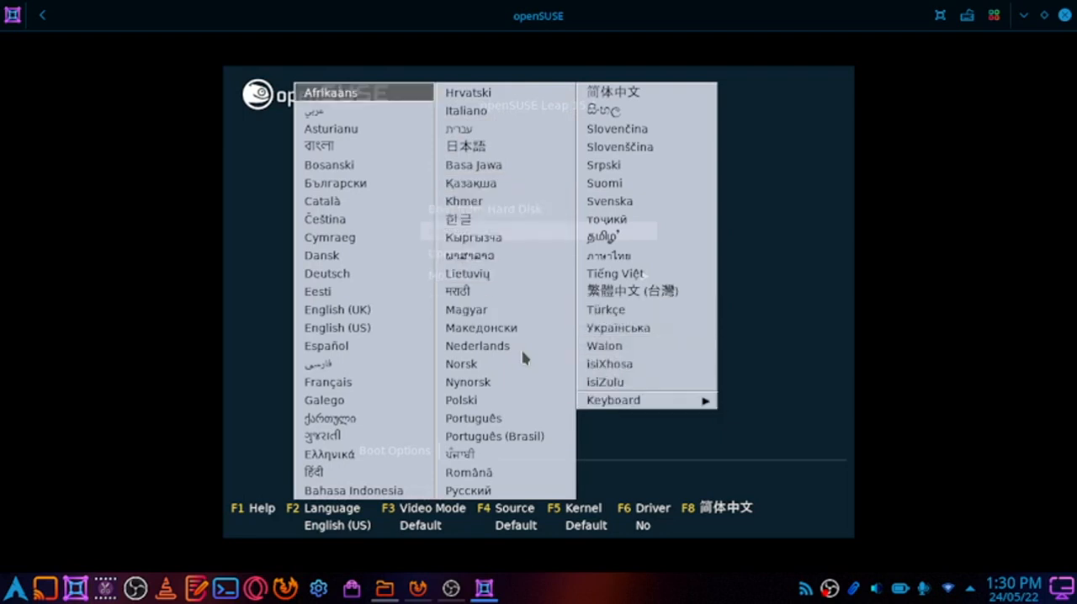
key(Down)
key(Down)
key(Down)
key(Down)
key(Down)
key(Down)
key(Down)
key(Down)
key(Down)
key(Down)
key(Down)
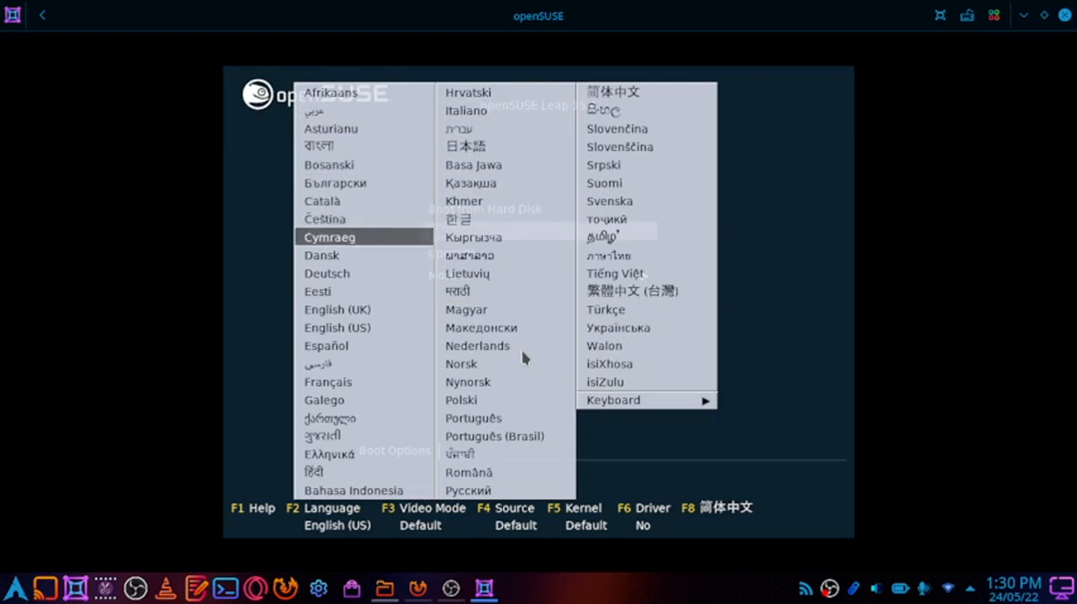
key(Down)
key(Down)
key(Down)
key(Down)
key(Down)
key(Down)
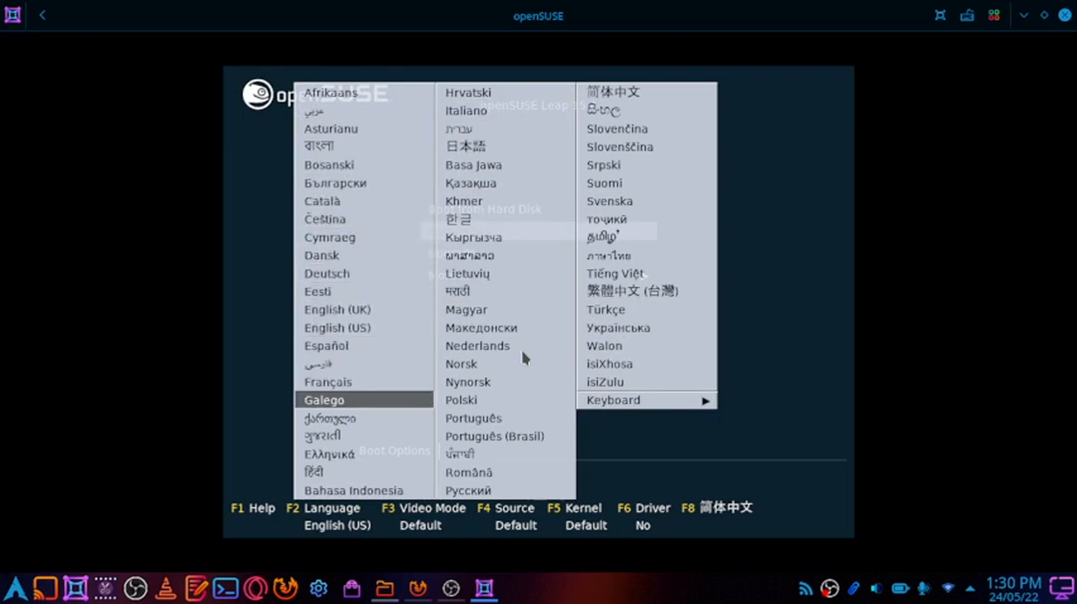
Choose English (US) as the keyboard layout within the boot language options
key(Right)
key(Right)
key(Return)
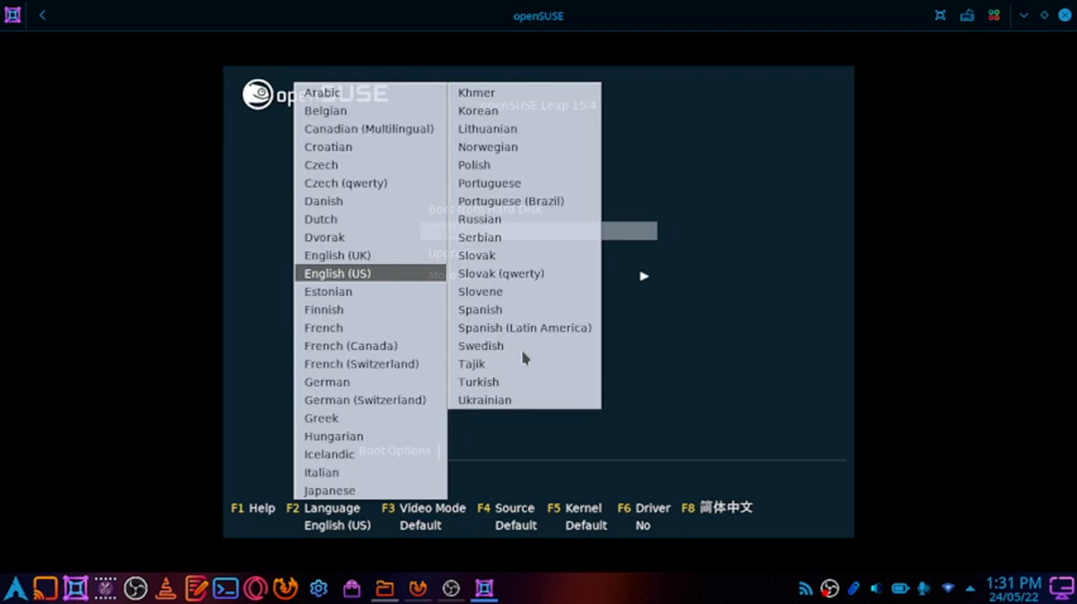
key(Return)
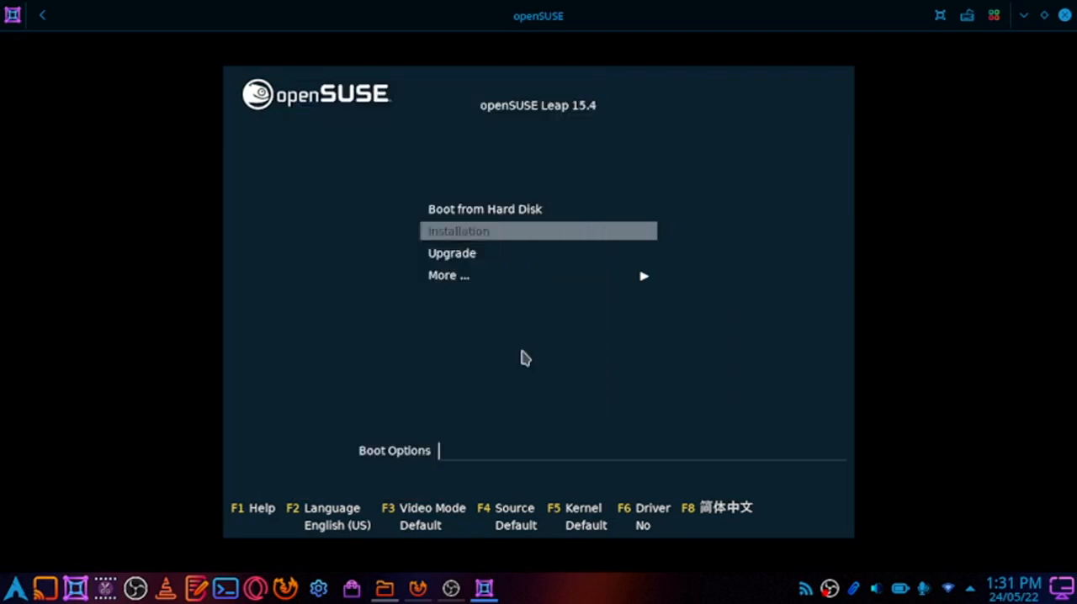
Set the color mode in the boot menu's video mode options to White on Black
key(F3)
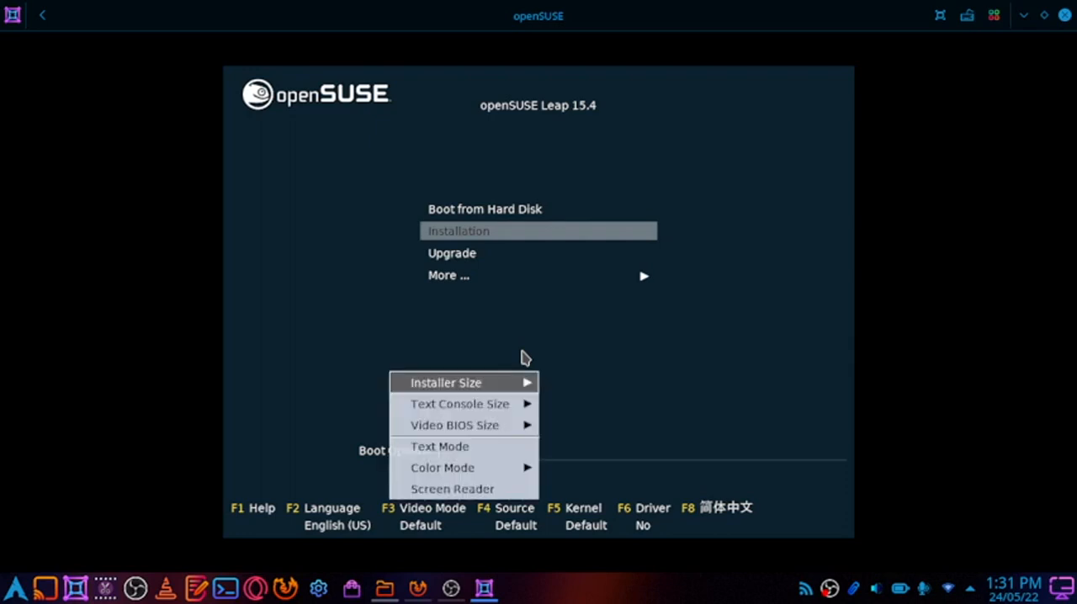
key(Down)
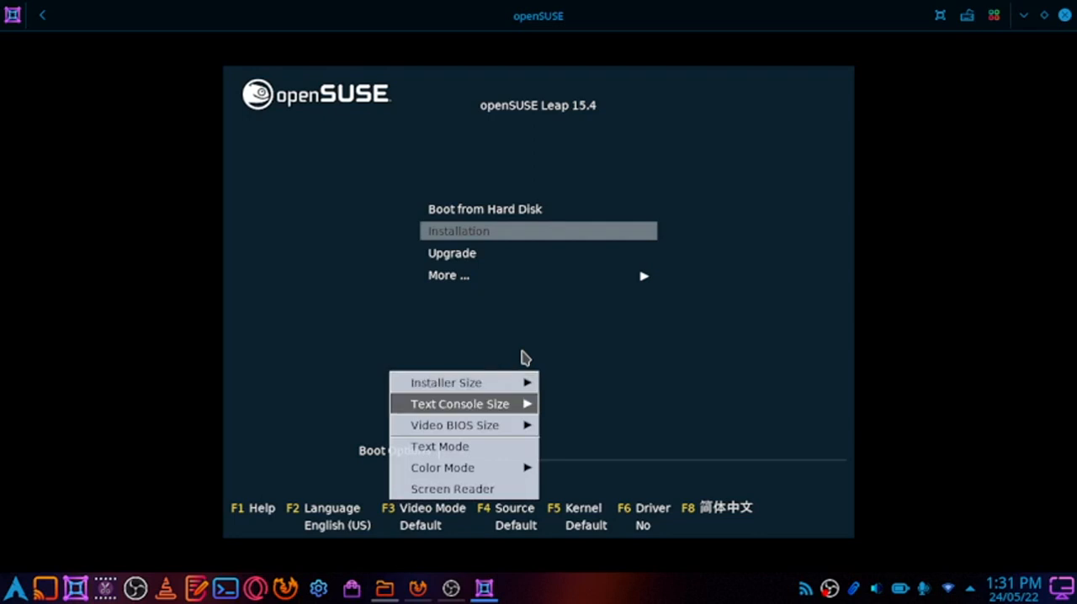
key(Down)
key(Down)
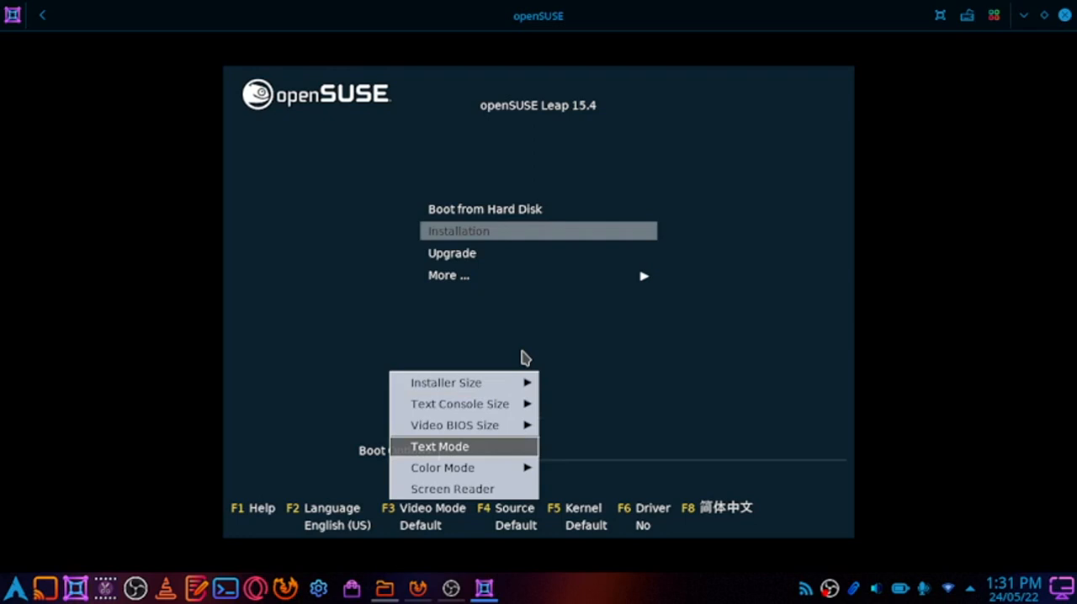
key(Down)
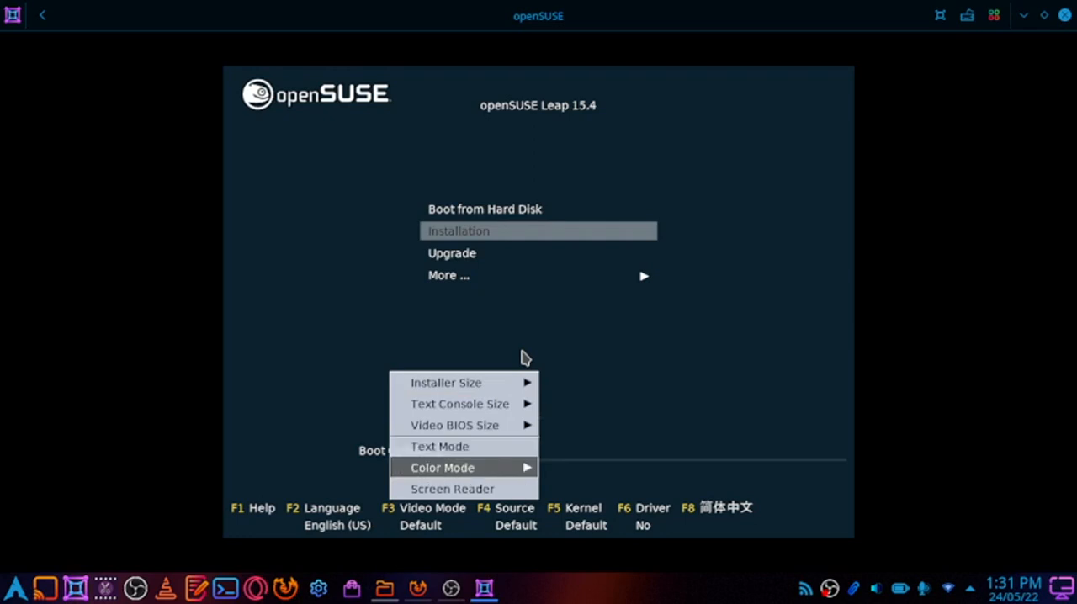
key(Return)
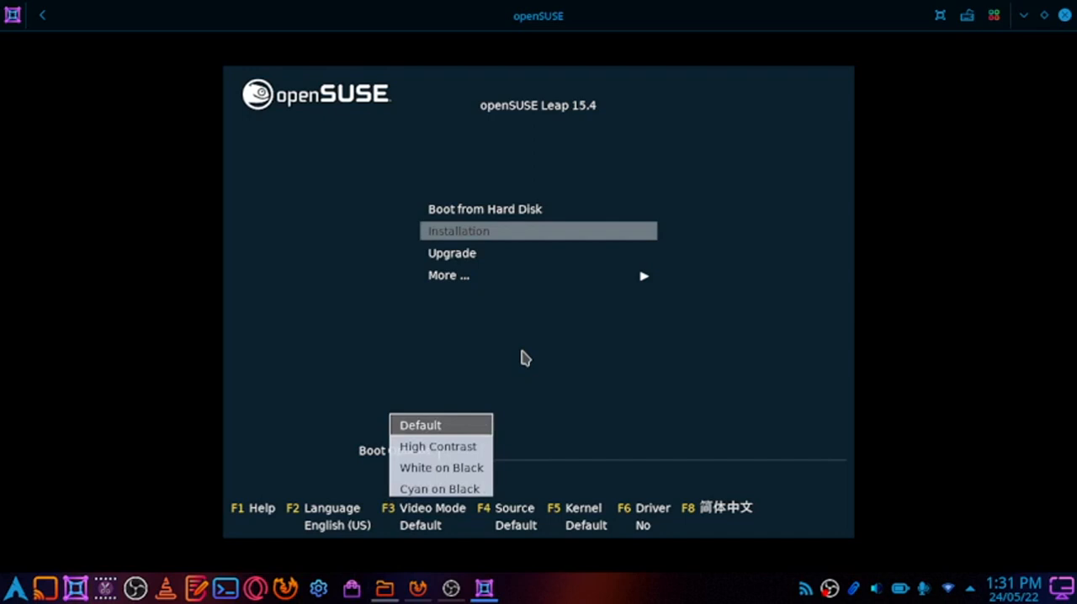
key(Down)
key(Down)
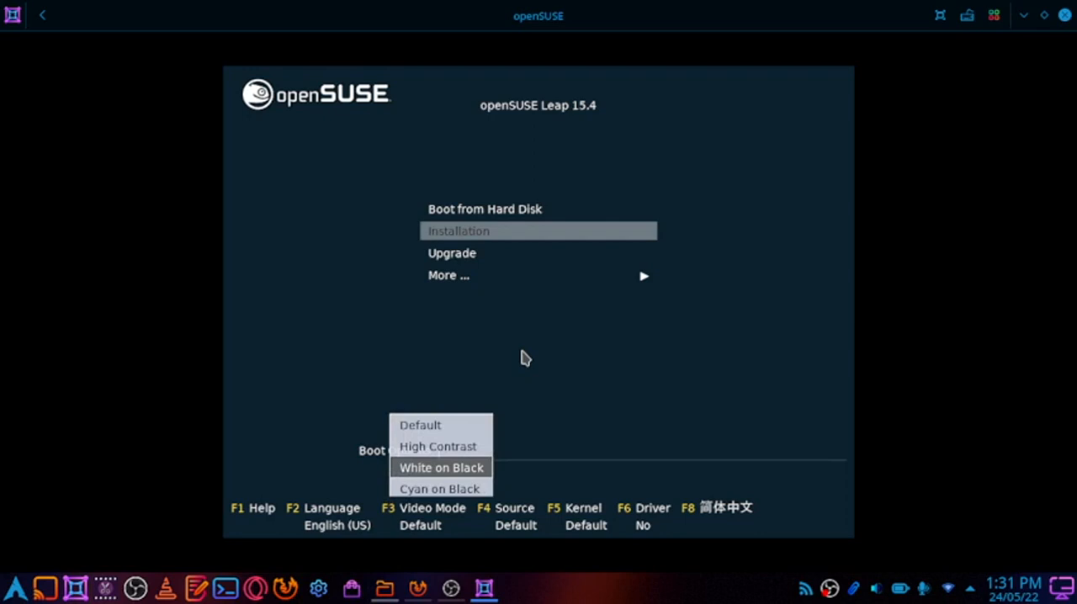
key(Return)
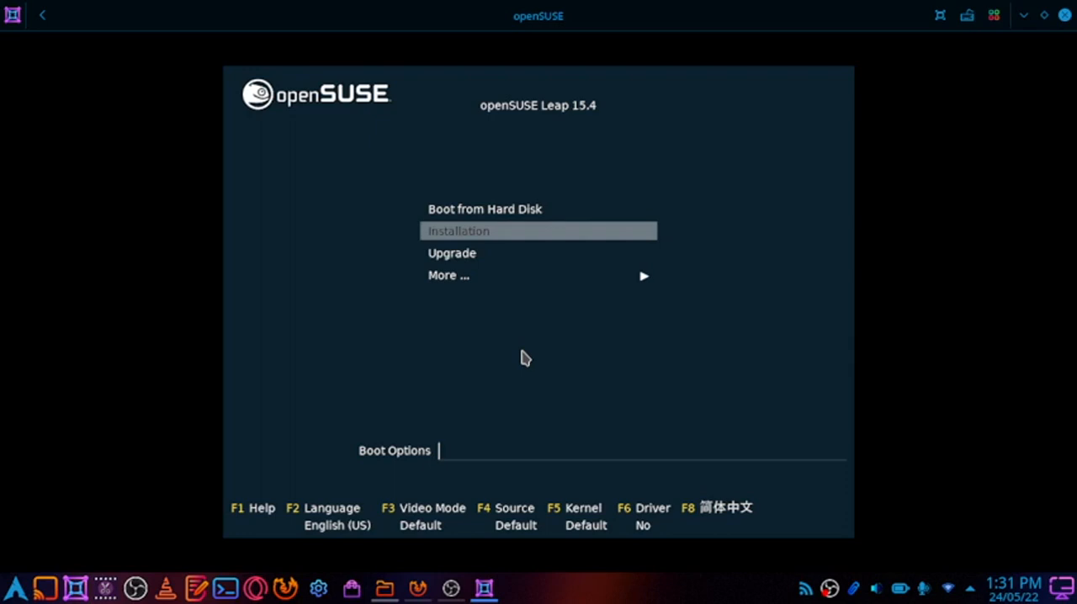
Set the video mode resolution for the installation to 1920 x 1080
key(F3)
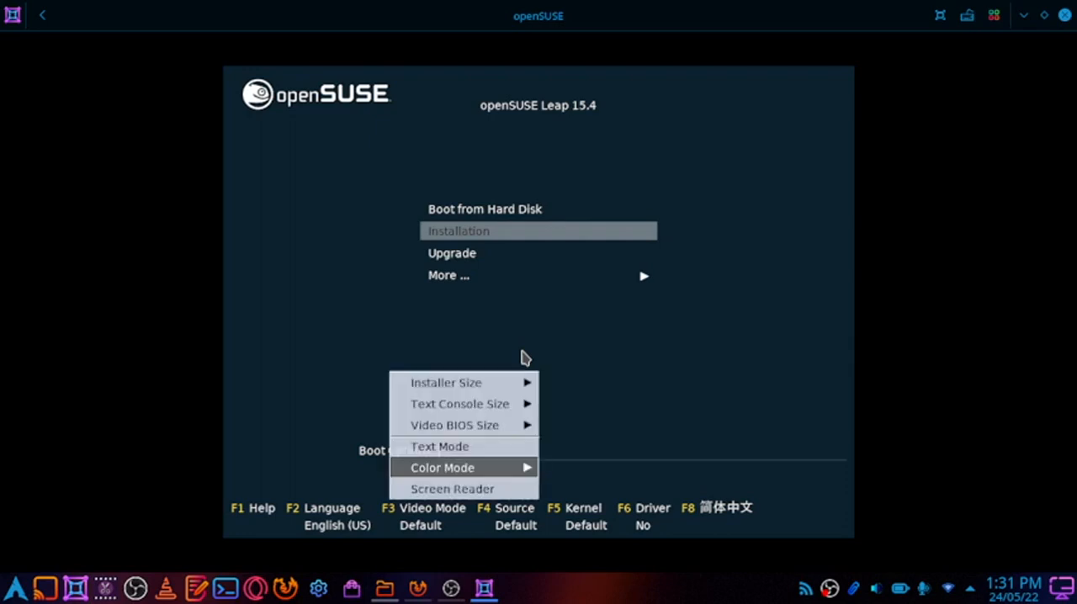
key(Up)
key(Up)
key(Up)
key(Up)
key(Return)
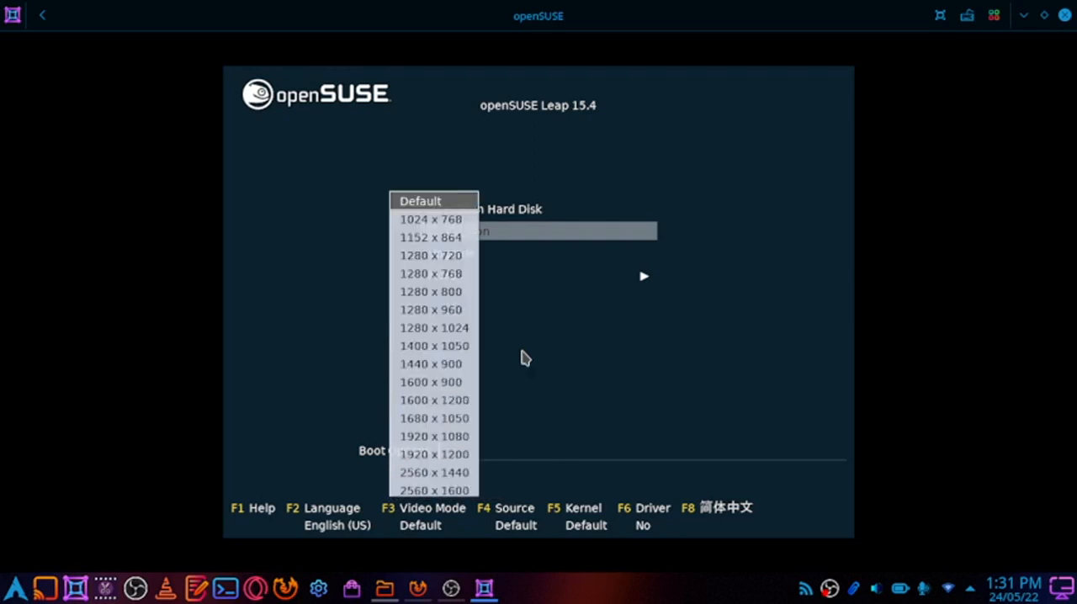
key(Down)
key(Down)
key(Down)
key(Down)
key(Down)
key(Down)
key(Down)
key(Down)
key(Down)
key(Down)
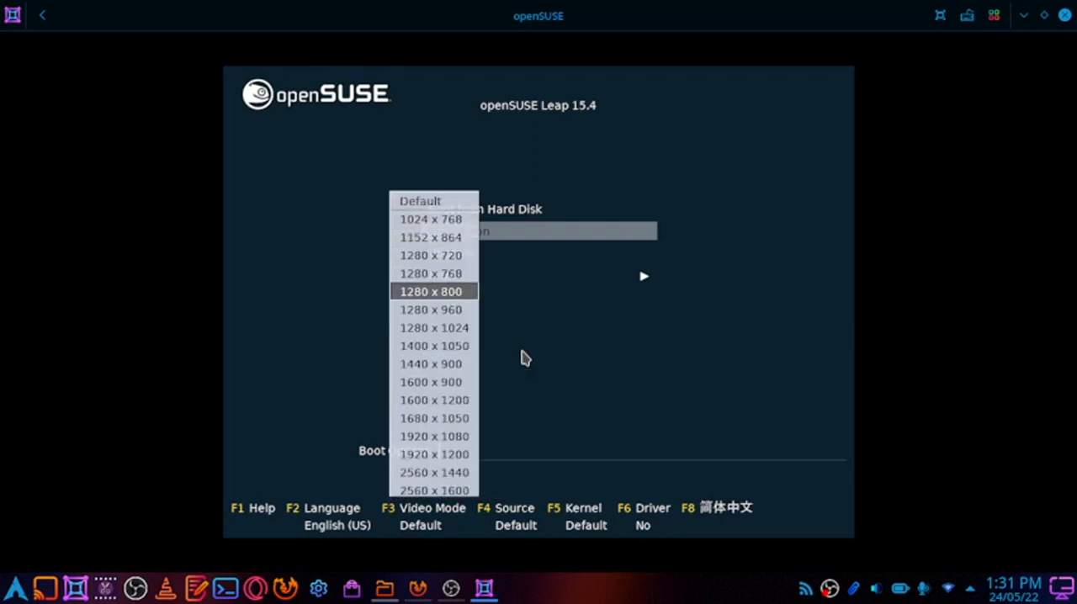
key(Down)
key(Down)
key(Down)
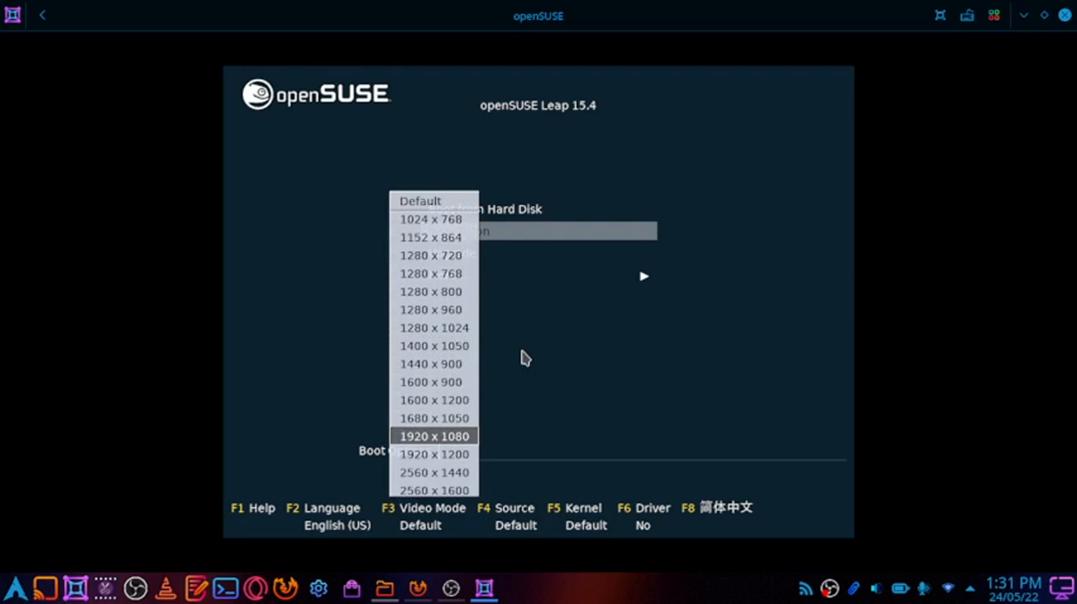
key(Return)
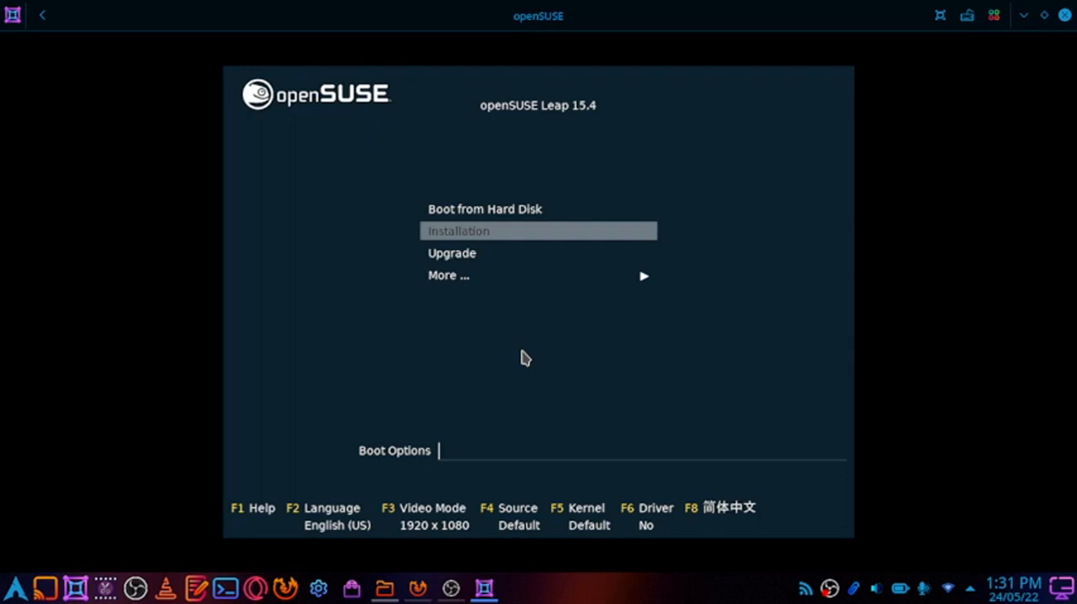
Review the available installation source options and kernel options without changing either
key(F4)
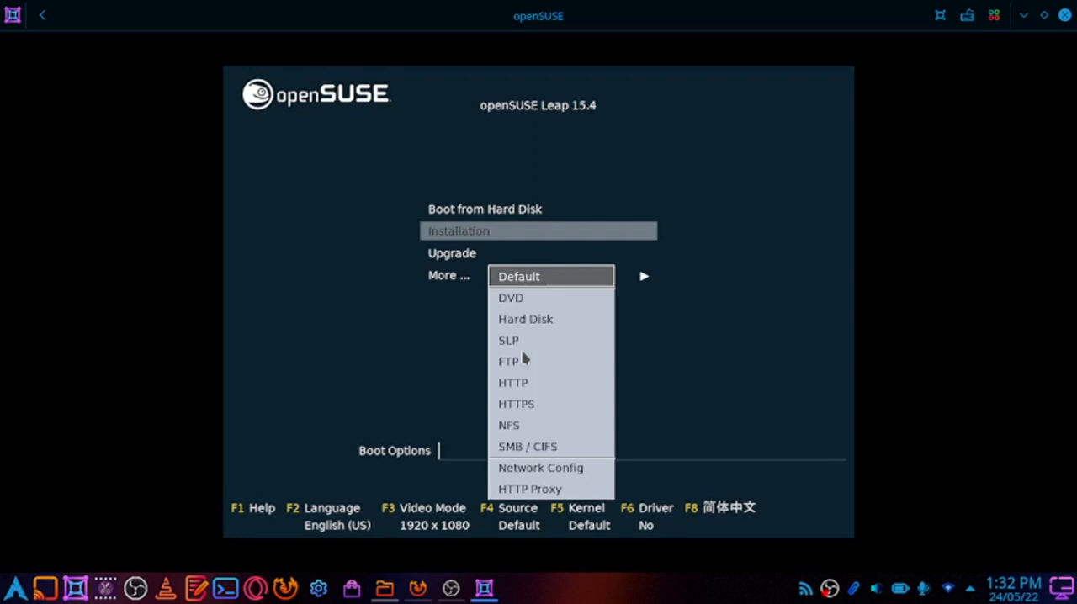
key(Escape)
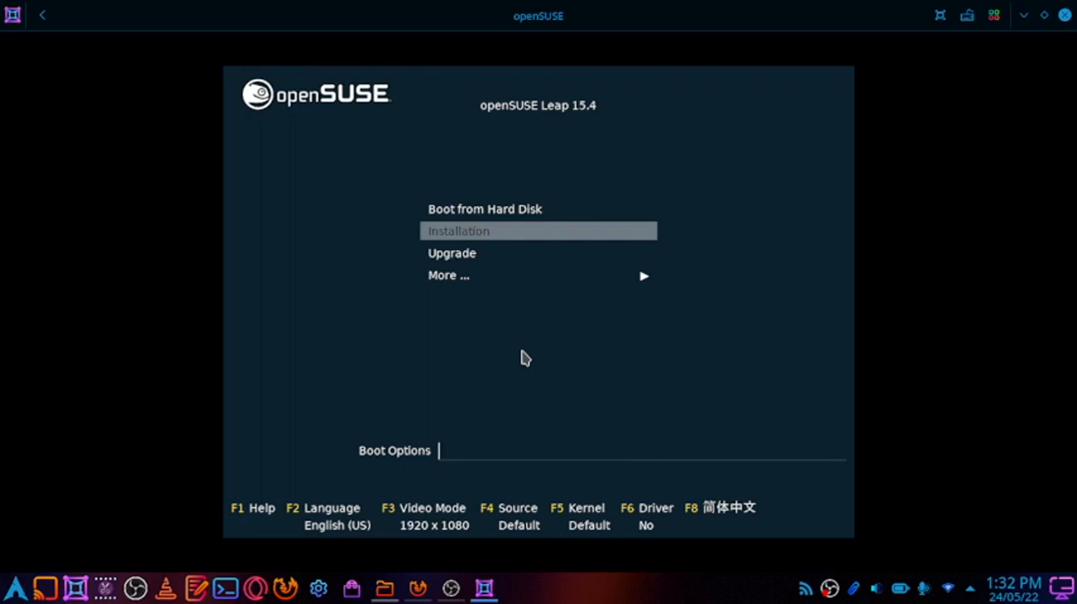
key(F5)
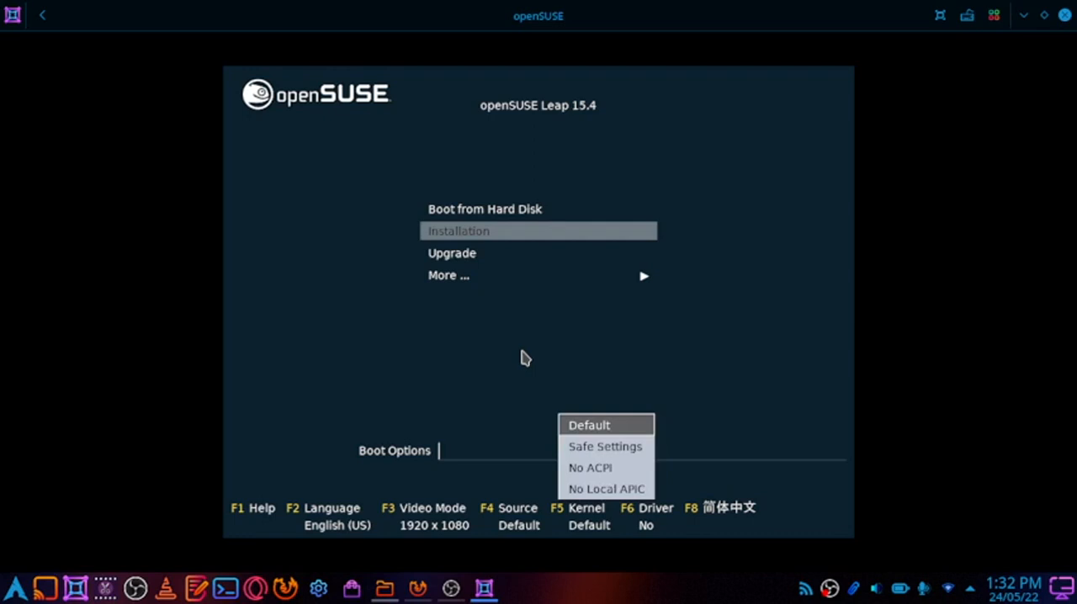
key(Escape)
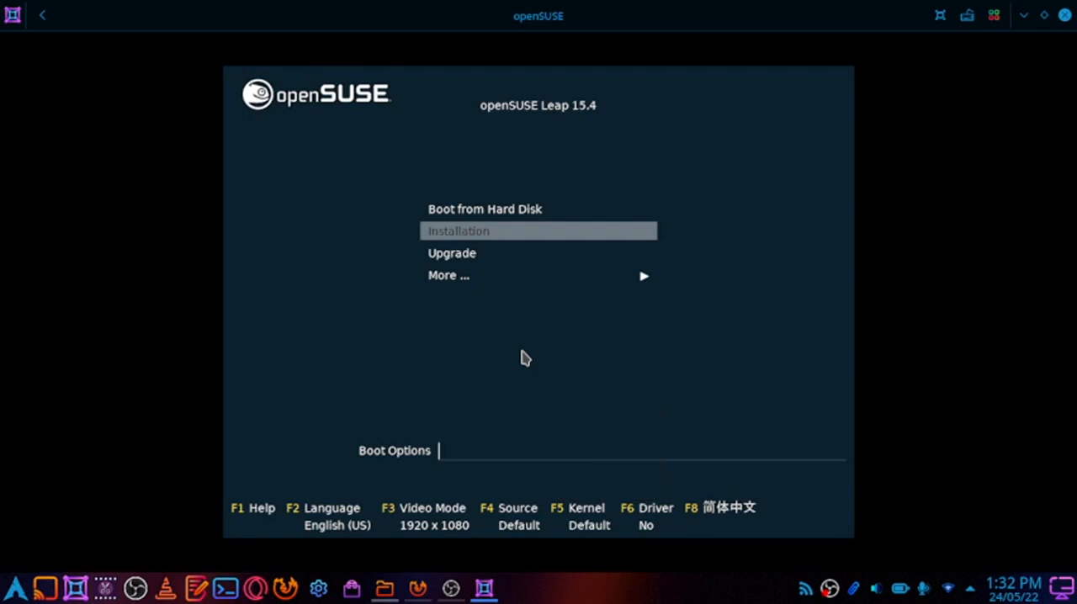
Review the driver update options, switch the boot menu to Simplified Chinese and return it to English (US)
key(F6)
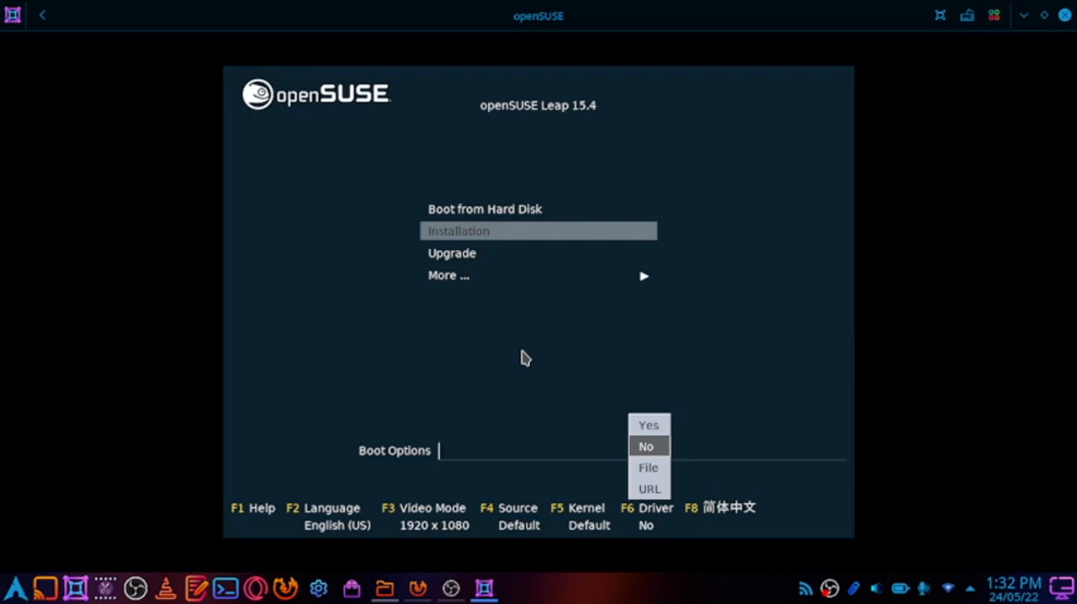
key(Escape)
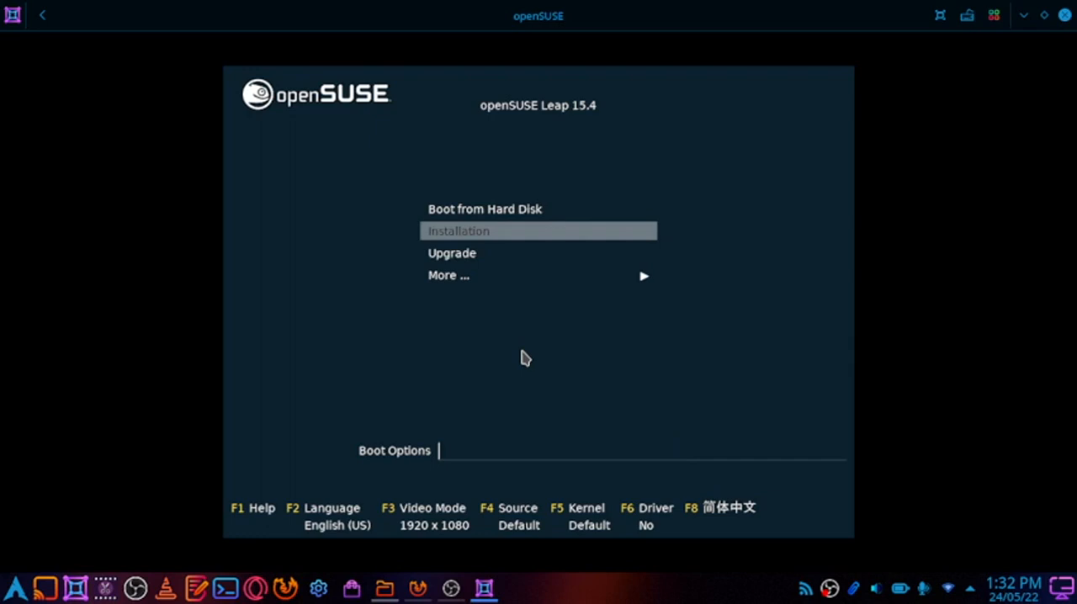
key(F8)
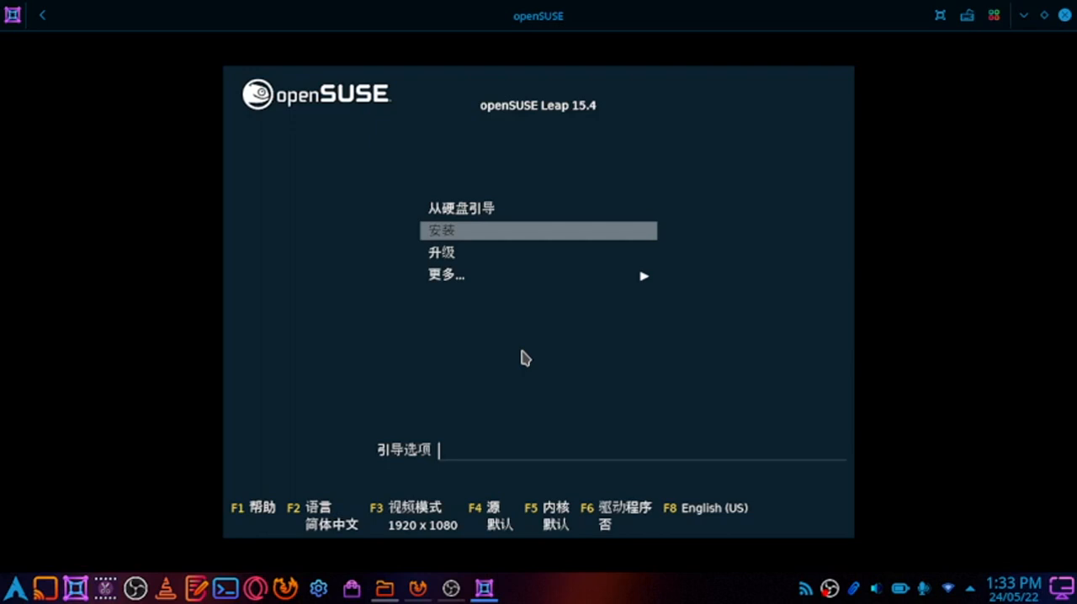
key(F8)
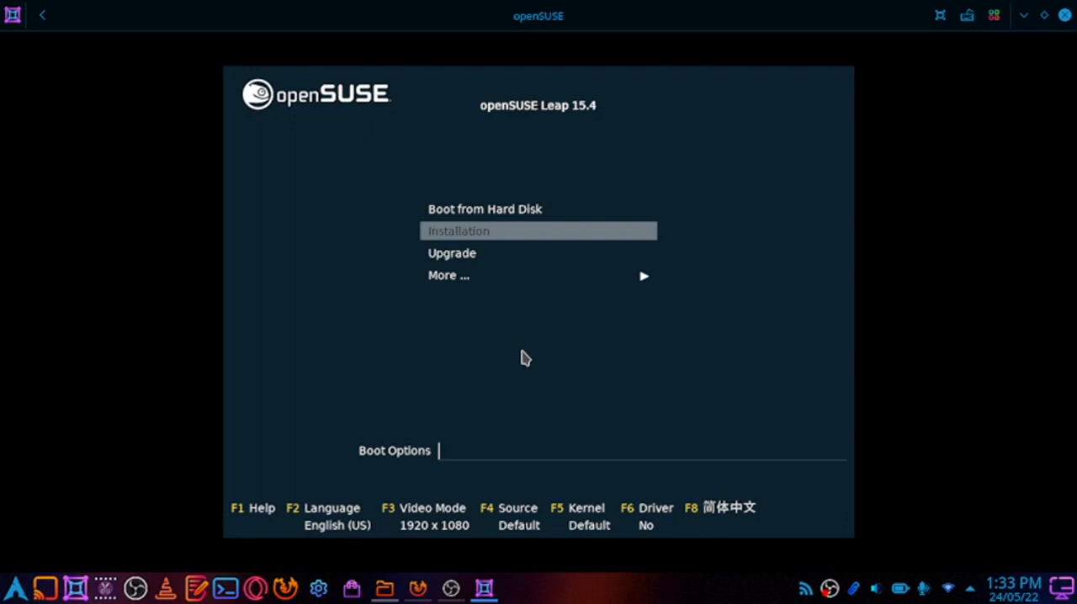
Review the additional boot entries under More and return to the main boot menu
key(Down)
key(Down)
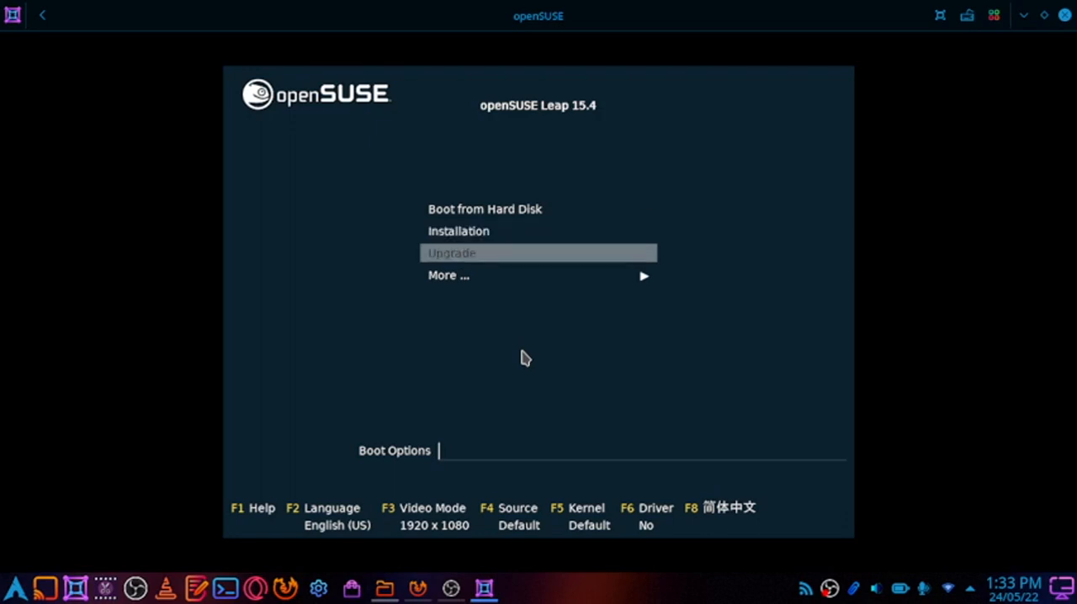
key(Return)
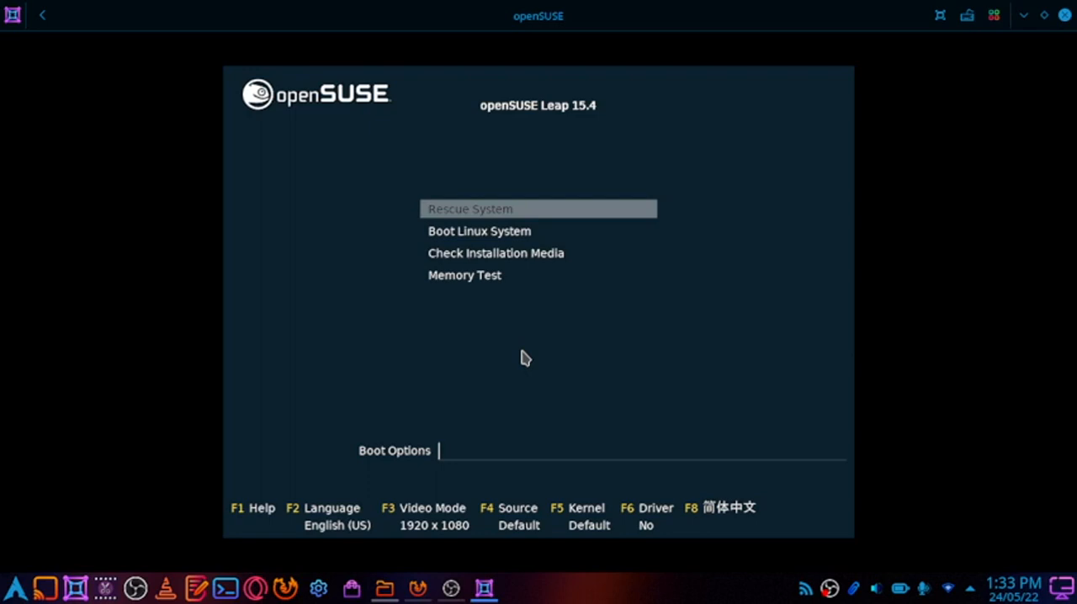
key(Escape)
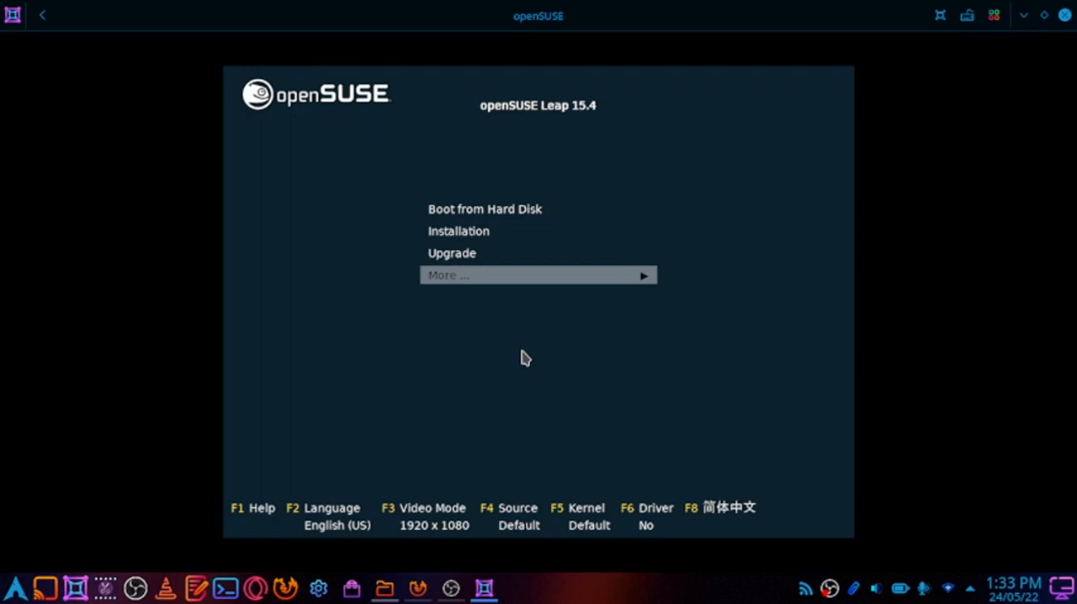
Start the openSUSE Leap 15.4 Installation entry from the boot menu
key(Up)
key(Up)
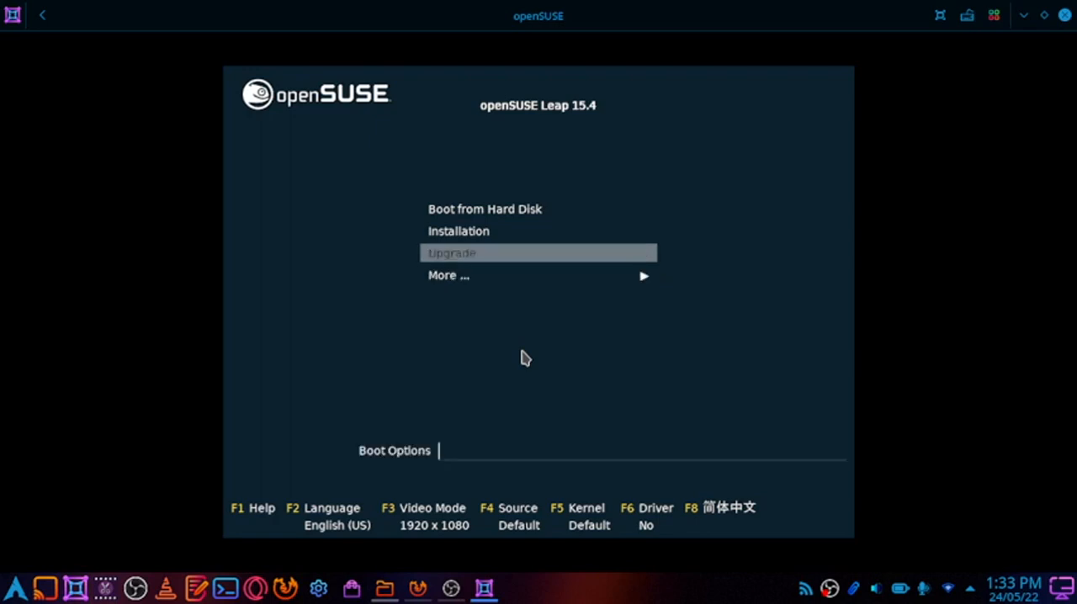
key(Return)
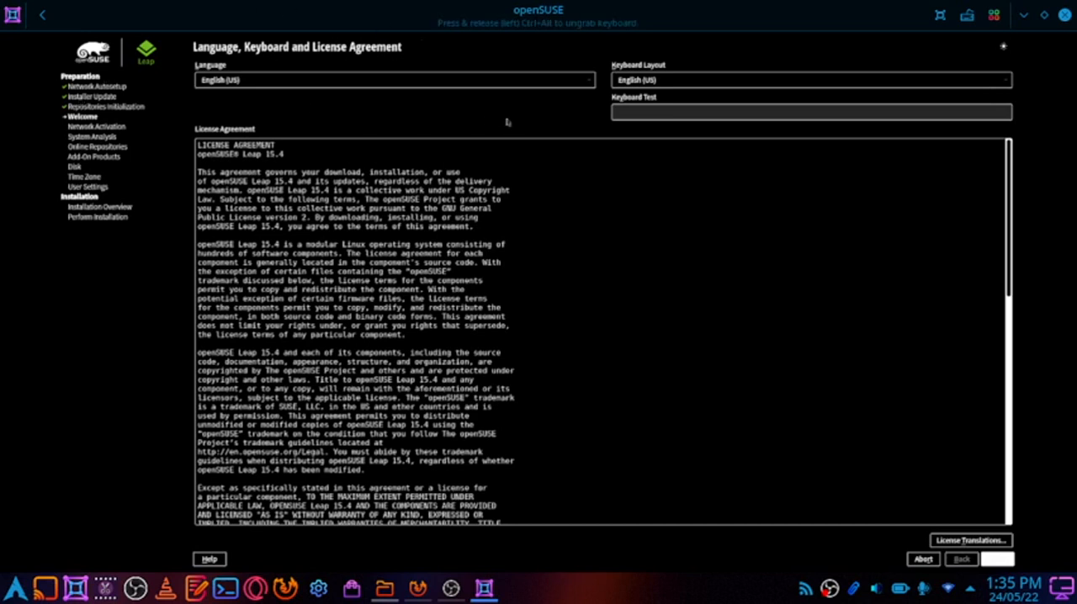
Browse the keyboard layouts, keep English (US), and continue past the license agreement
click(667, 81)
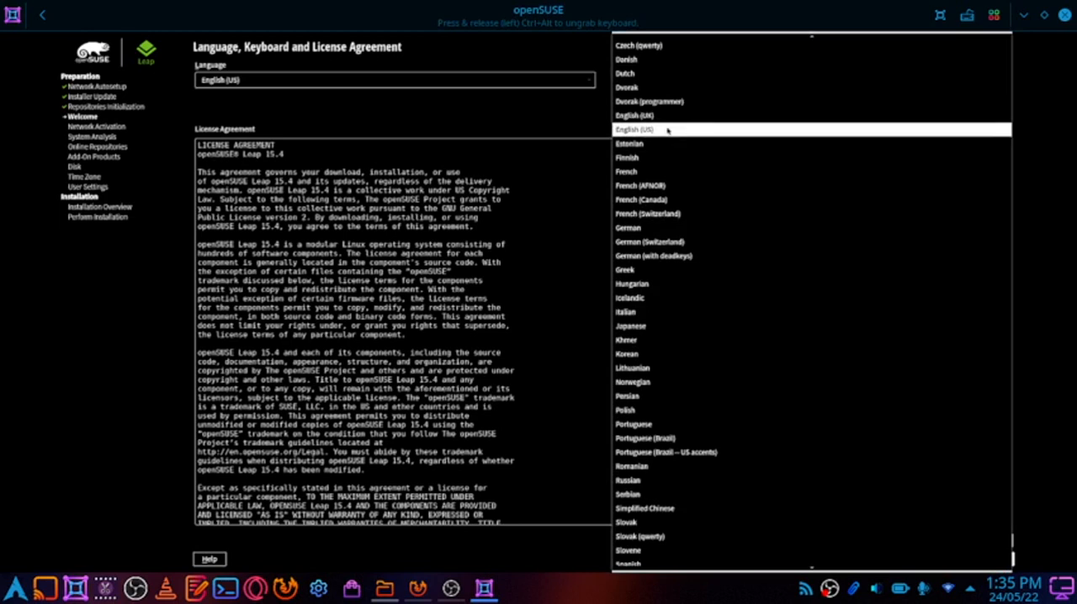
scroll(655, 308, down, 3)
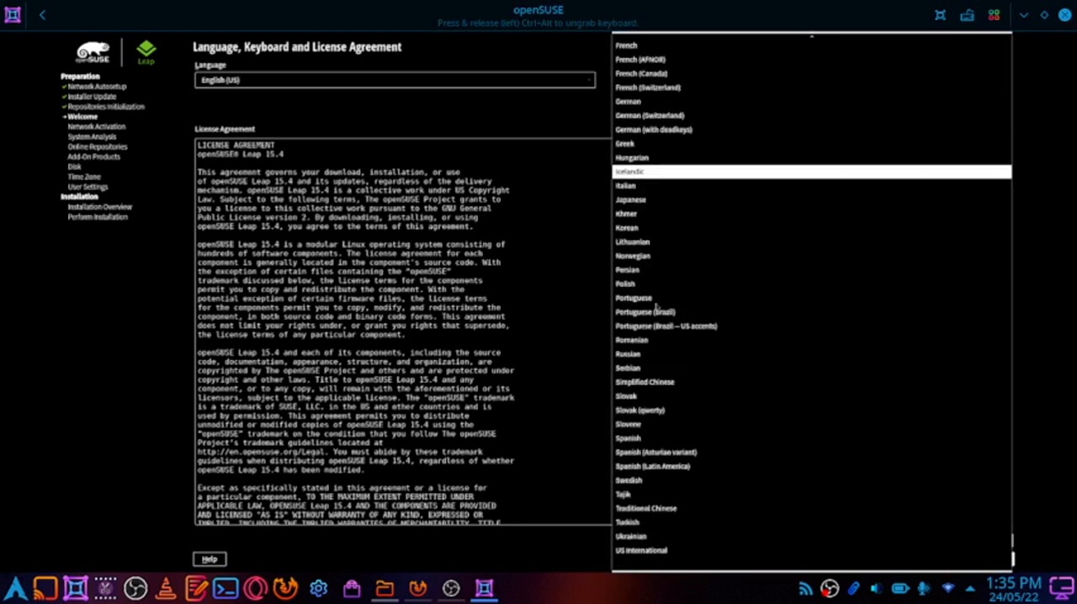
scroll(655, 308, up, 5)
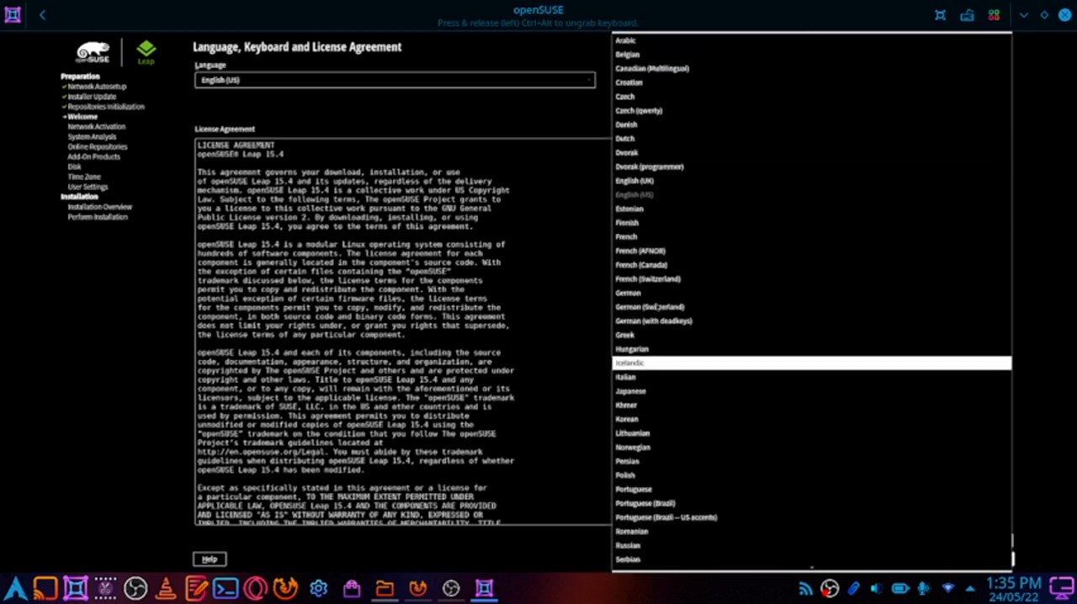
click(548, 113)
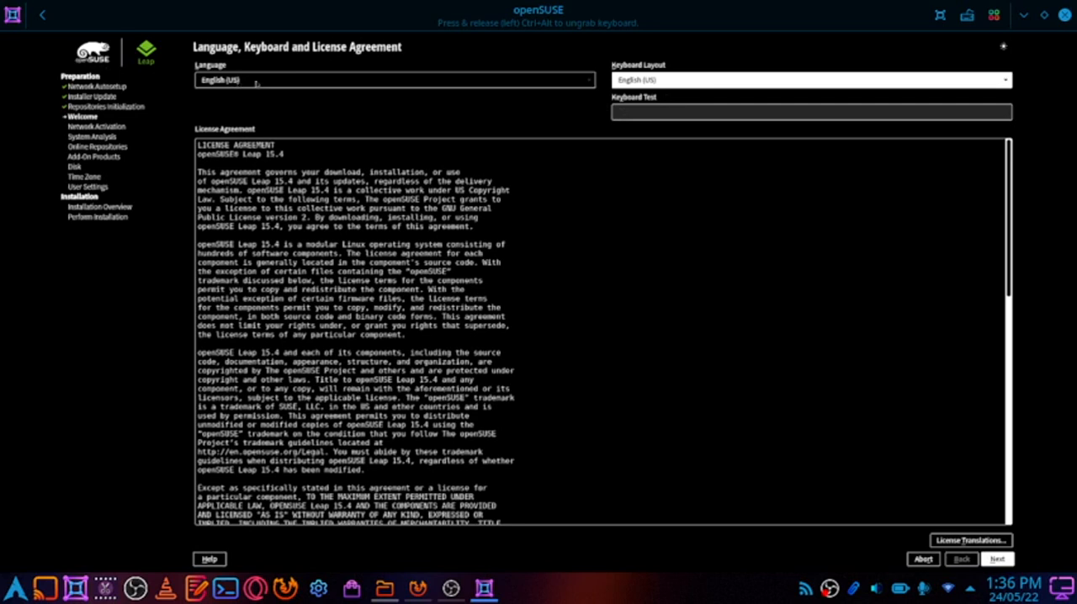
click(991, 555)
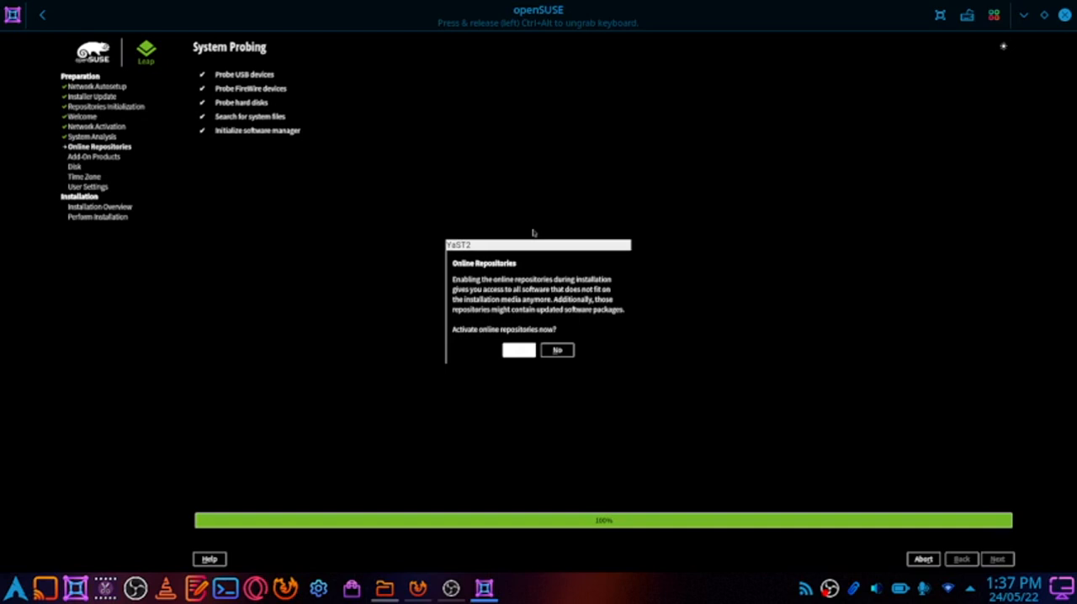
Decline activating the online repositories and choose Desktop with GNOME as the system role
click(566, 352)
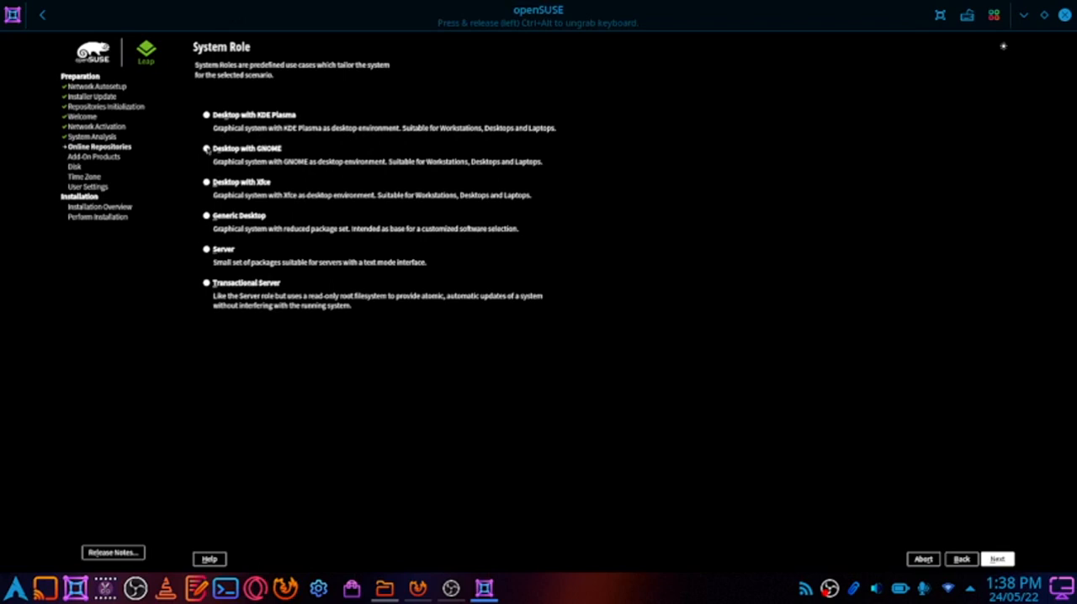
click(207, 149)
click(1006, 564)
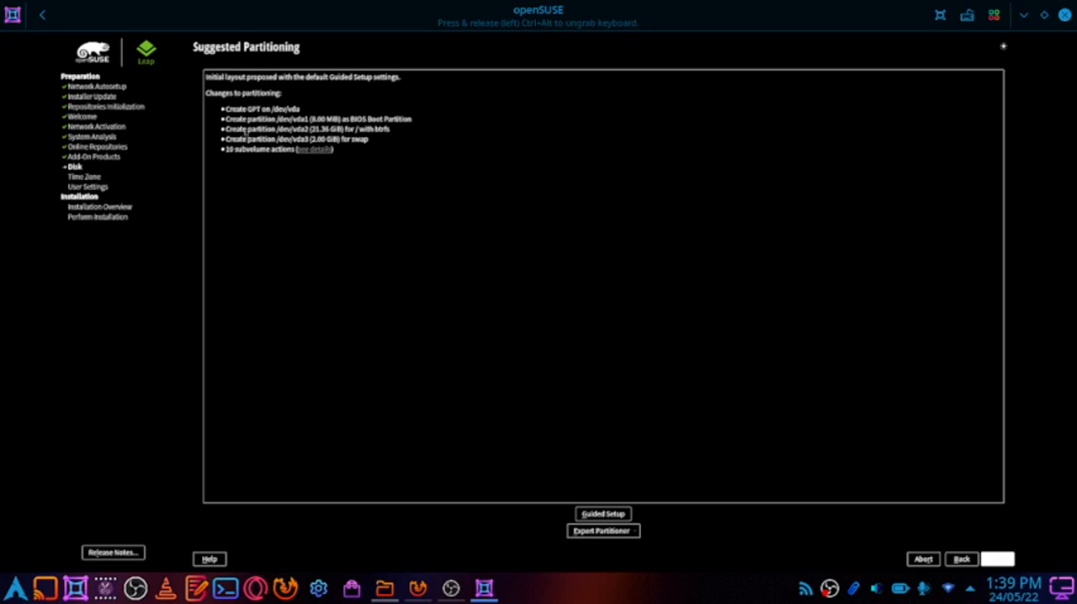
Examine the subvolume details of the suggested partitioning and the starting choices of the Expert Partitioner
click(313, 150)
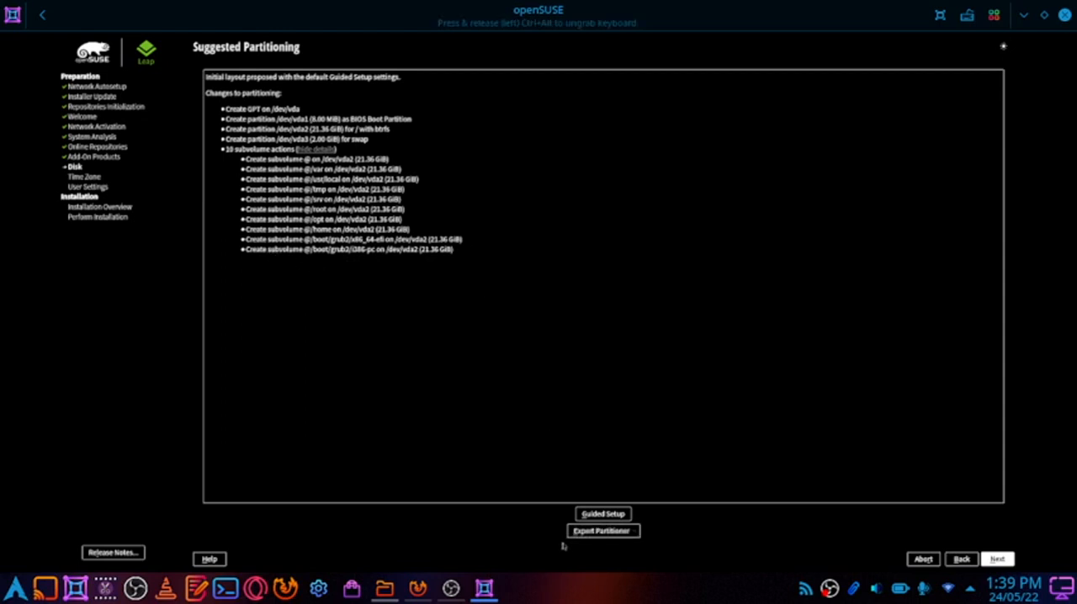
click(629, 536)
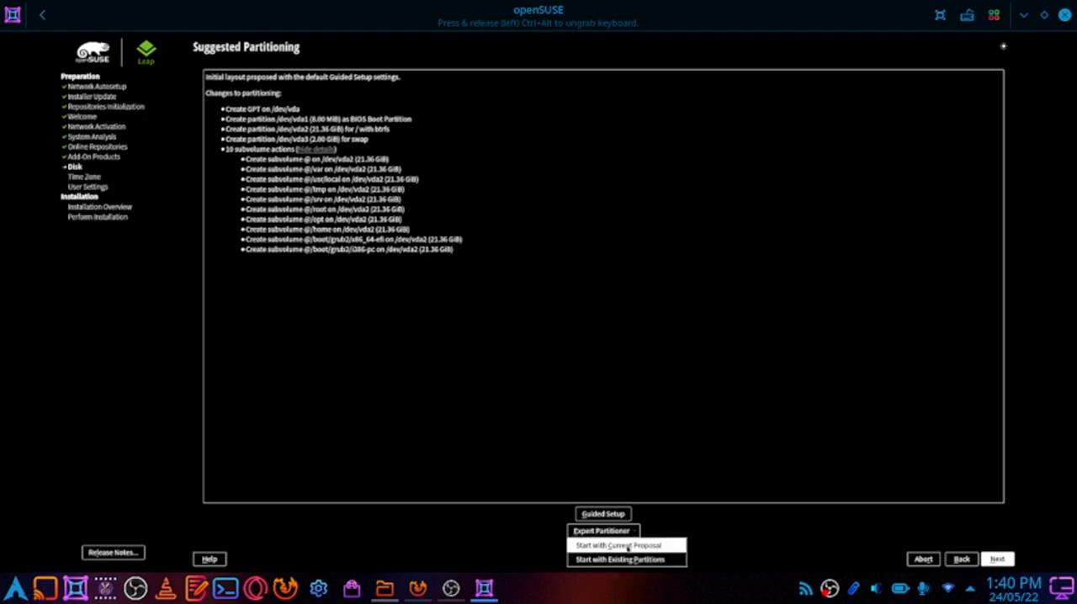
click(859, 378)
Examine the Guided Setup options for LVM and disk encryption, and cancel back to the suggested partitioning
click(613, 515)
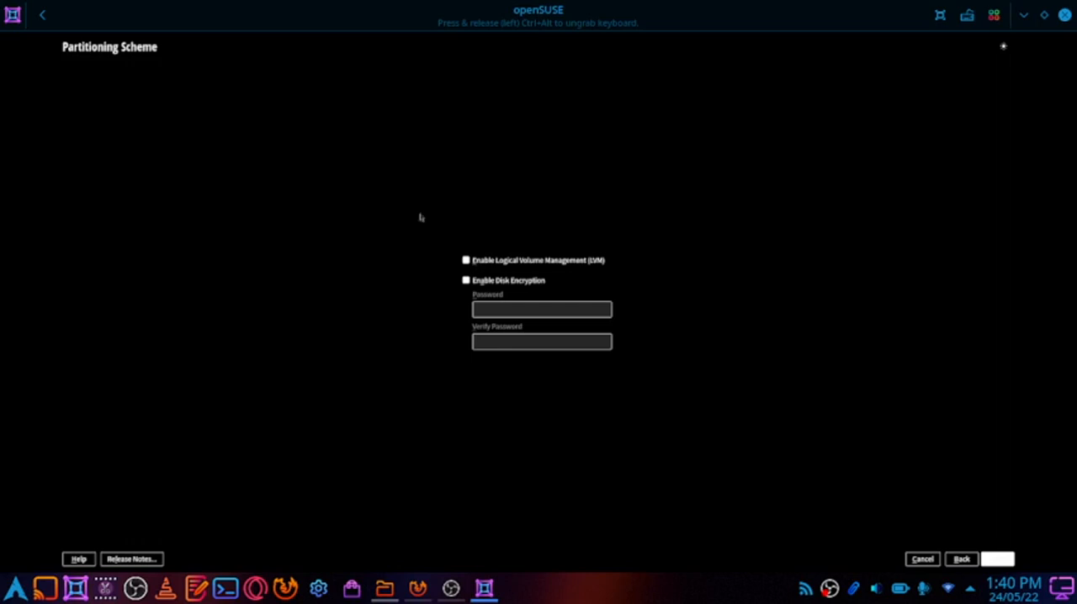
click(48, 25)
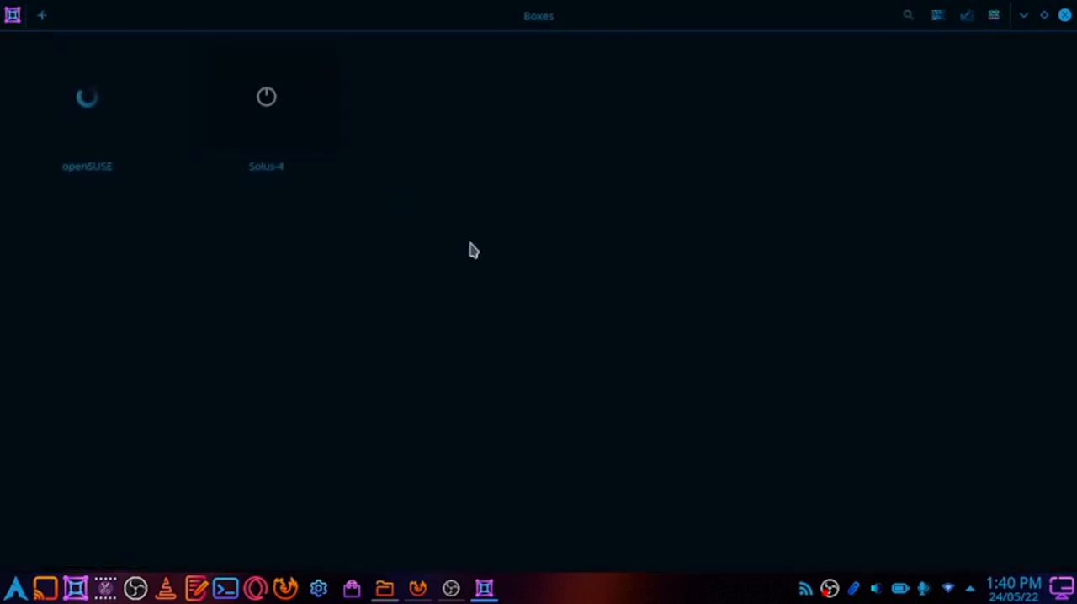
click(87, 103)
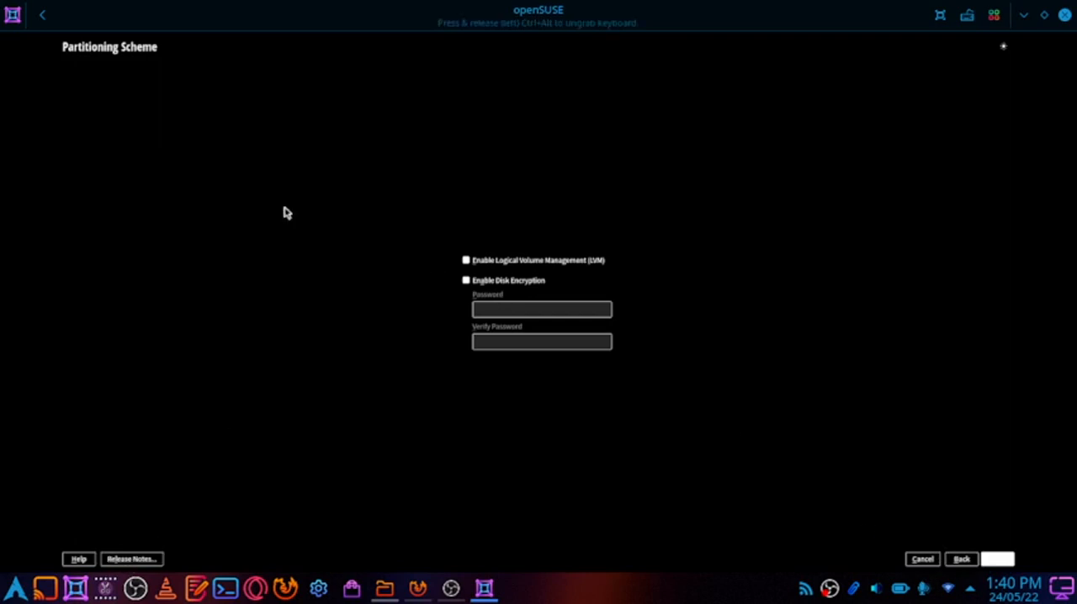
click(925, 558)
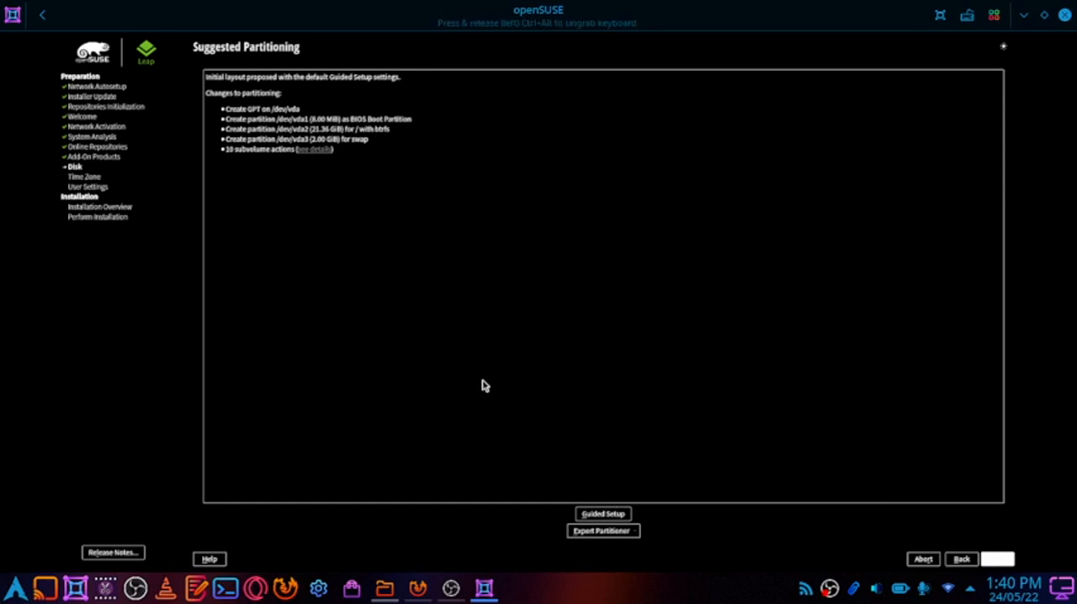
Open the Expert Partitioner with the existing partitions and check the role options for editing /dev/vda
click(592, 531)
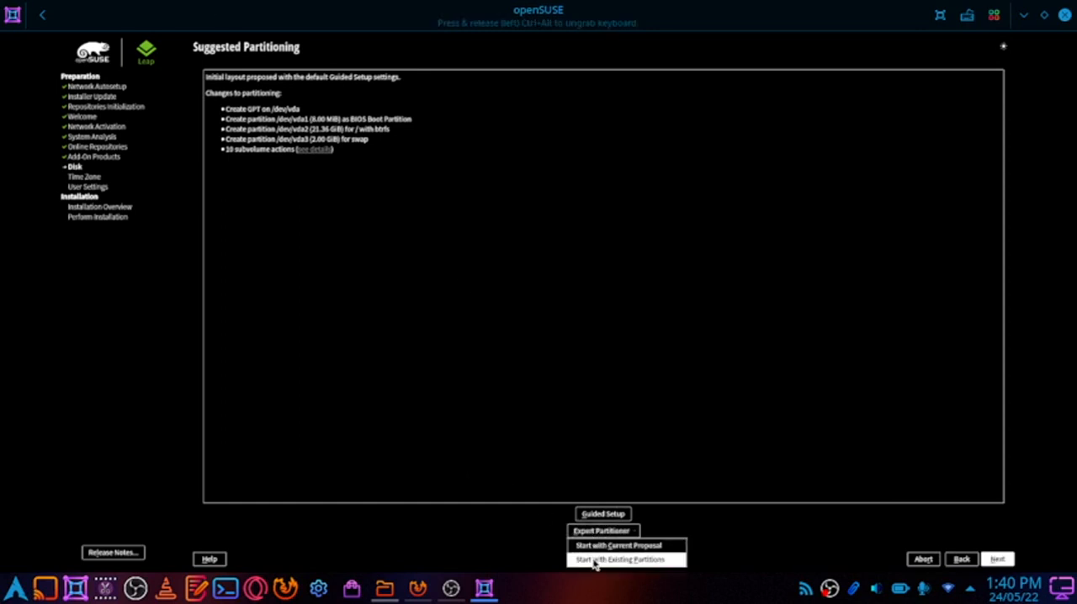
click(597, 560)
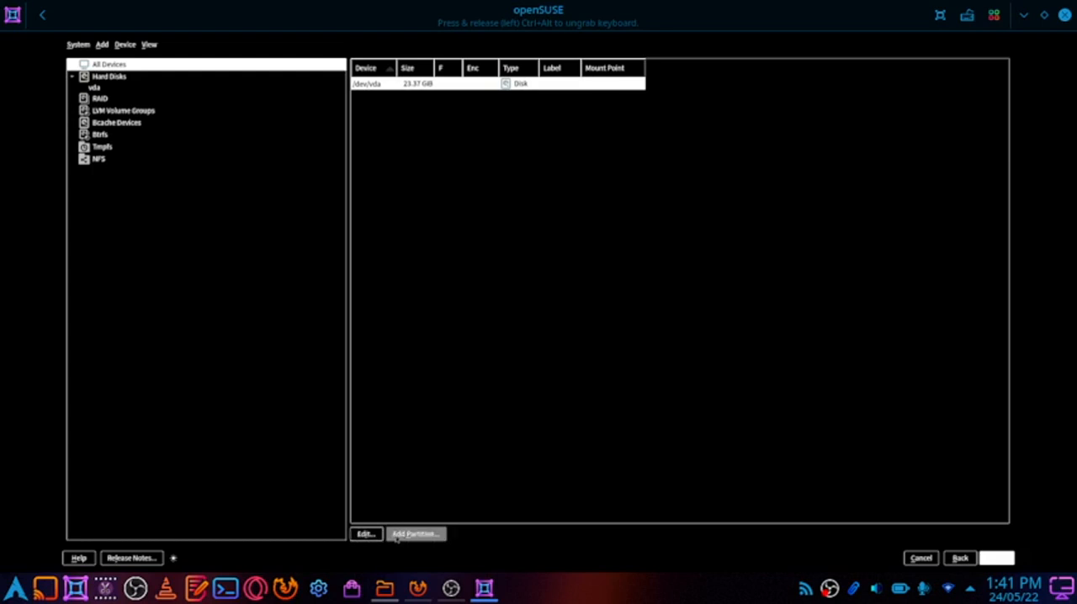
click(367, 534)
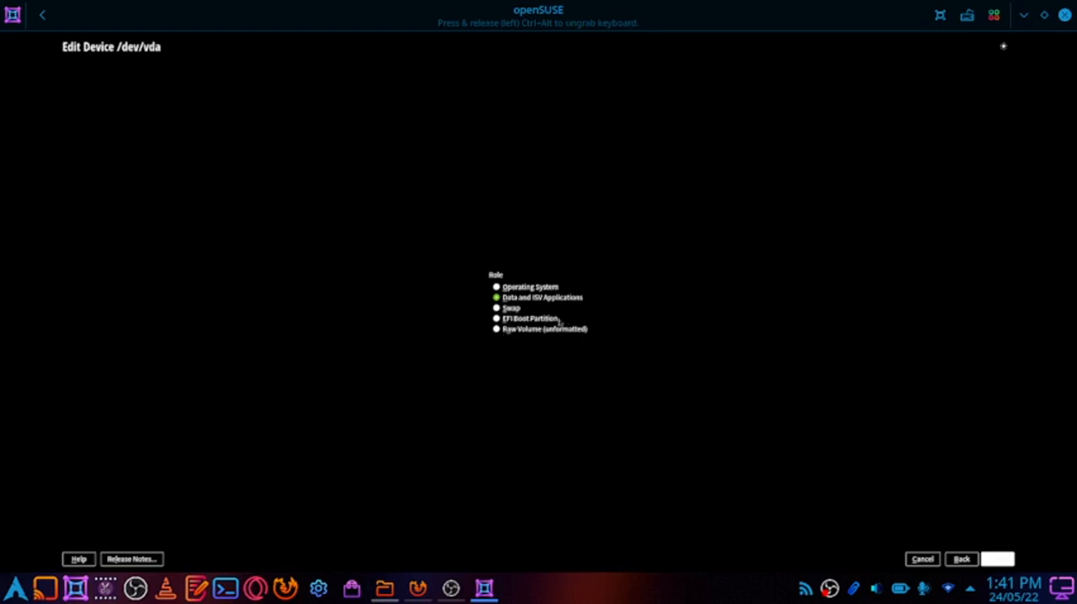
click(958, 559)
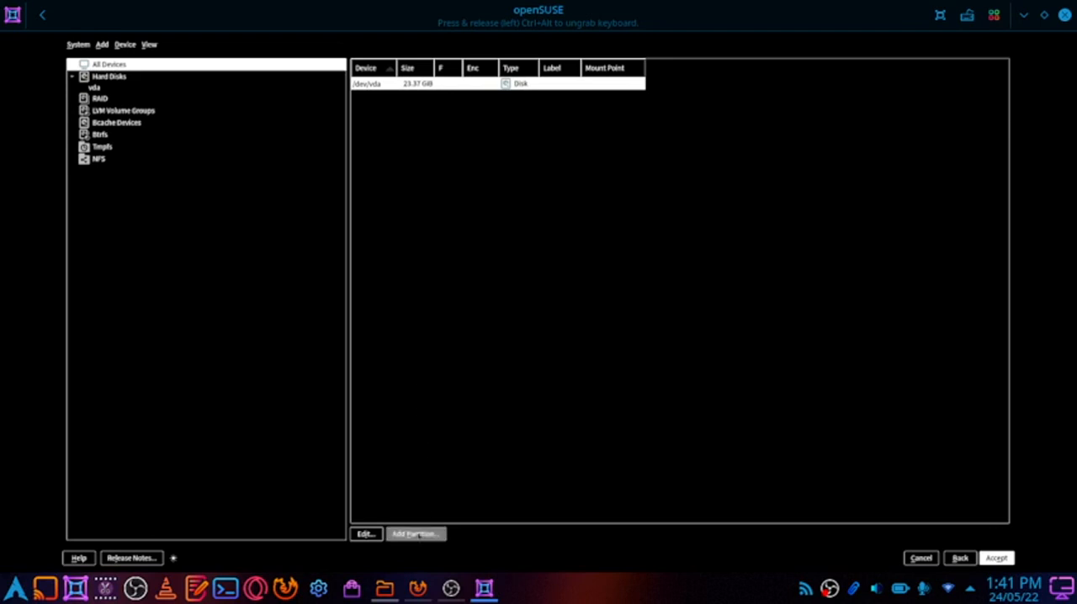
Begin a new partition on /dev/vda with a custom size of 0.3 GiB
click(418, 535)
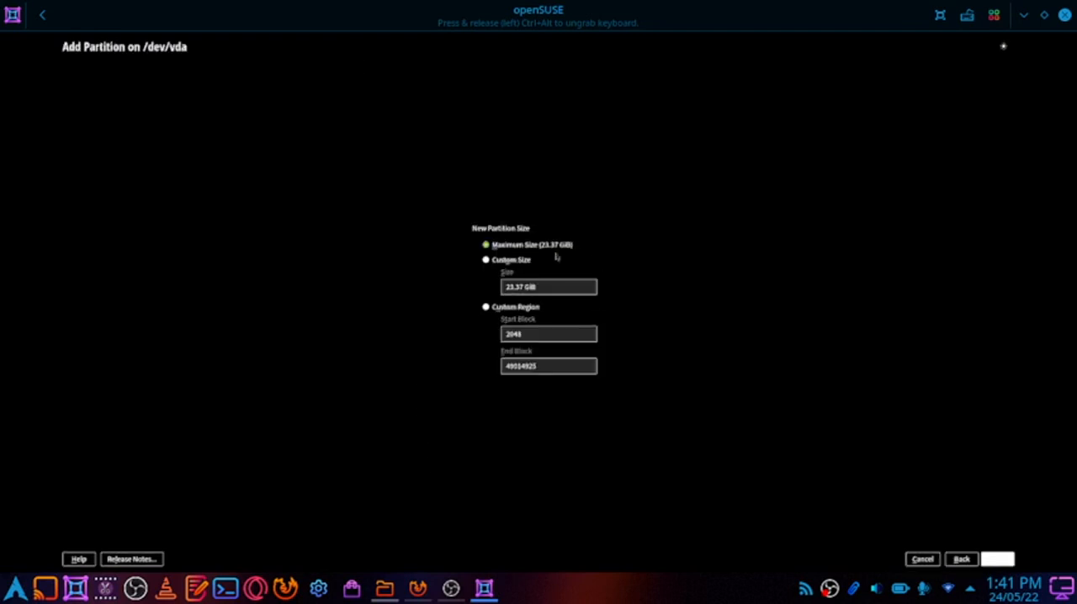
click(516, 265)
drag(522, 284, 490, 285)
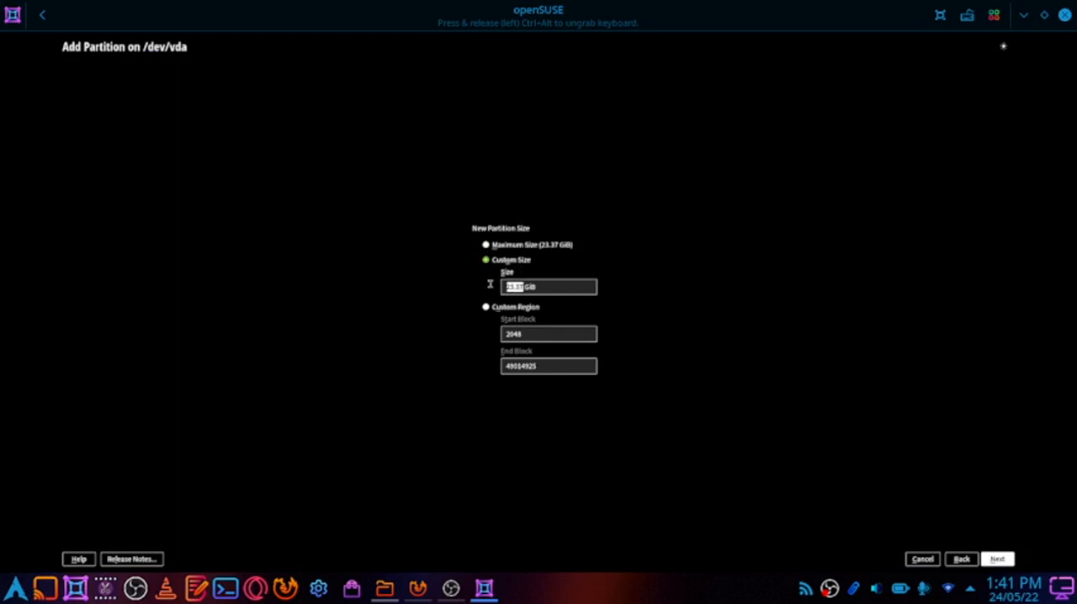
text(-.)
text(3)
key(BackSpace)
key(BackSpace)
key(BackSpace)
text(0.3)
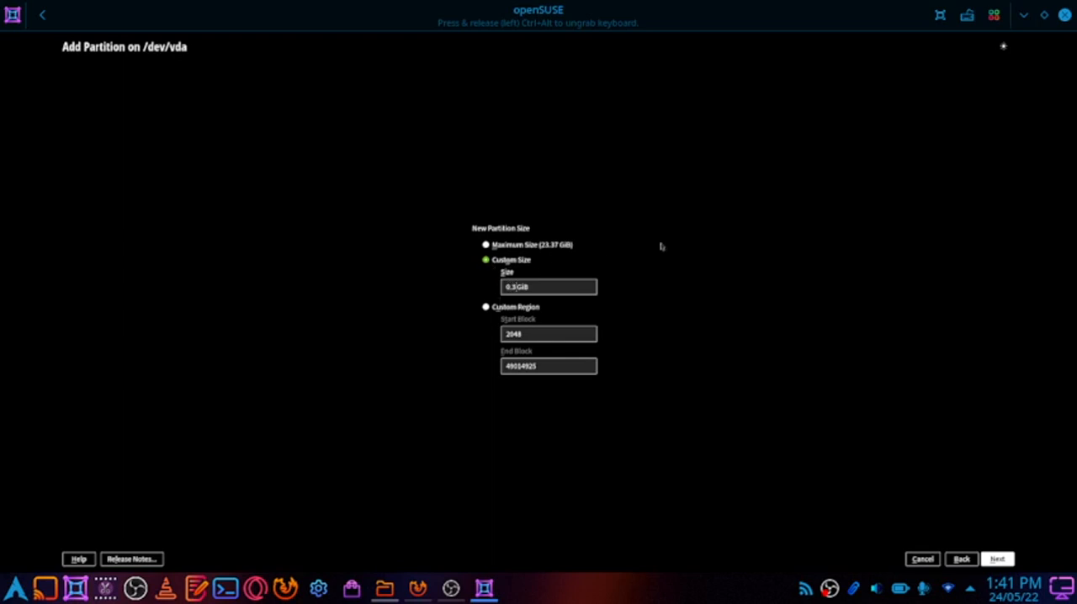
click(997, 560)
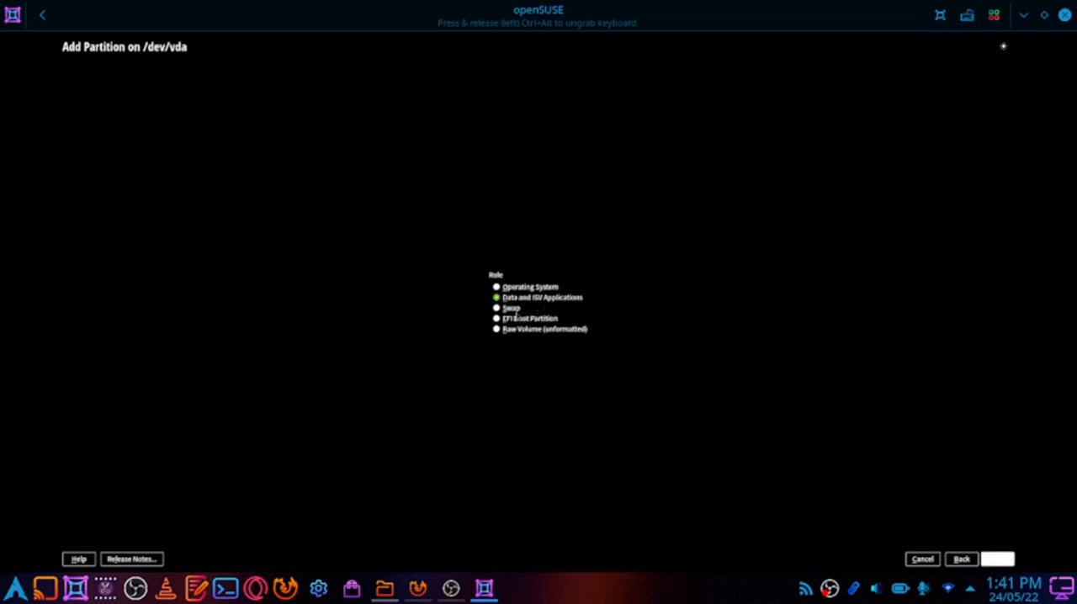
Give the new partition the EFI Boot Partition role, FAT filesystem and /boot/efi mount point, and finish adding it
click(516, 324)
click(997, 560)
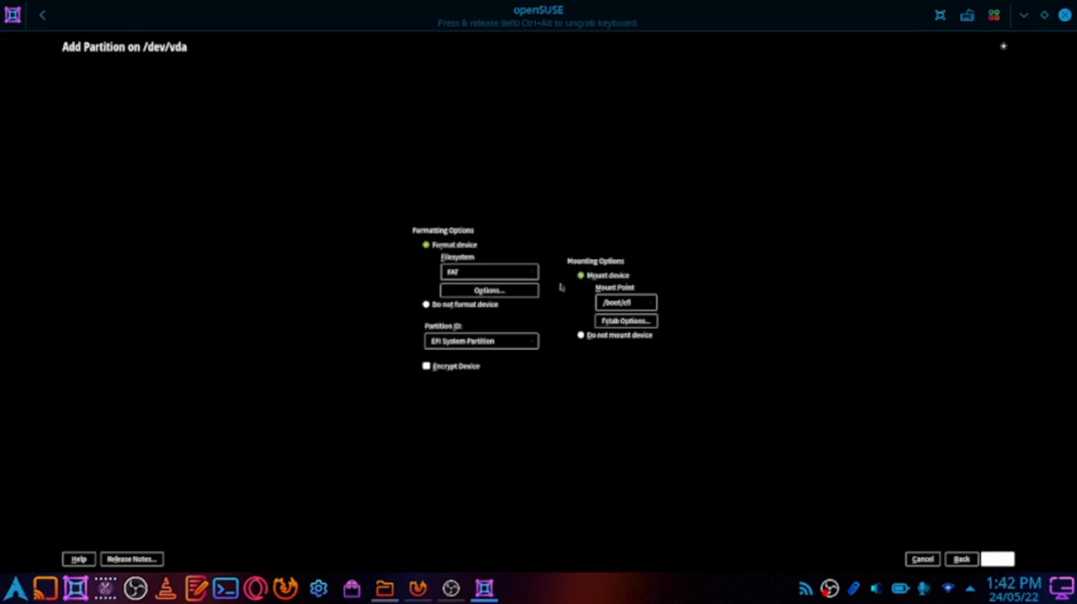
click(499, 275)
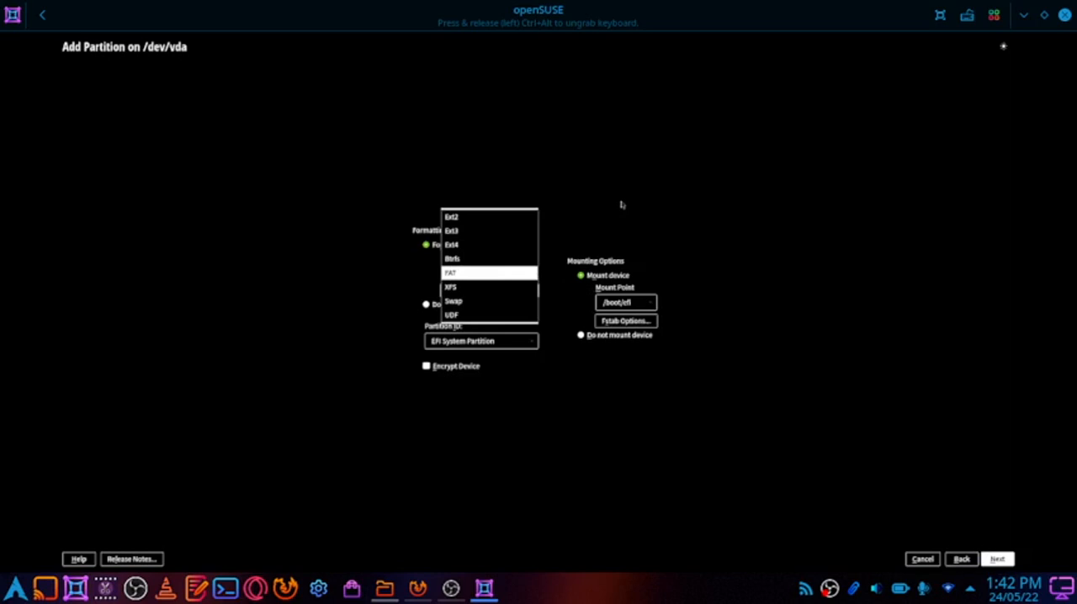
click(462, 275)
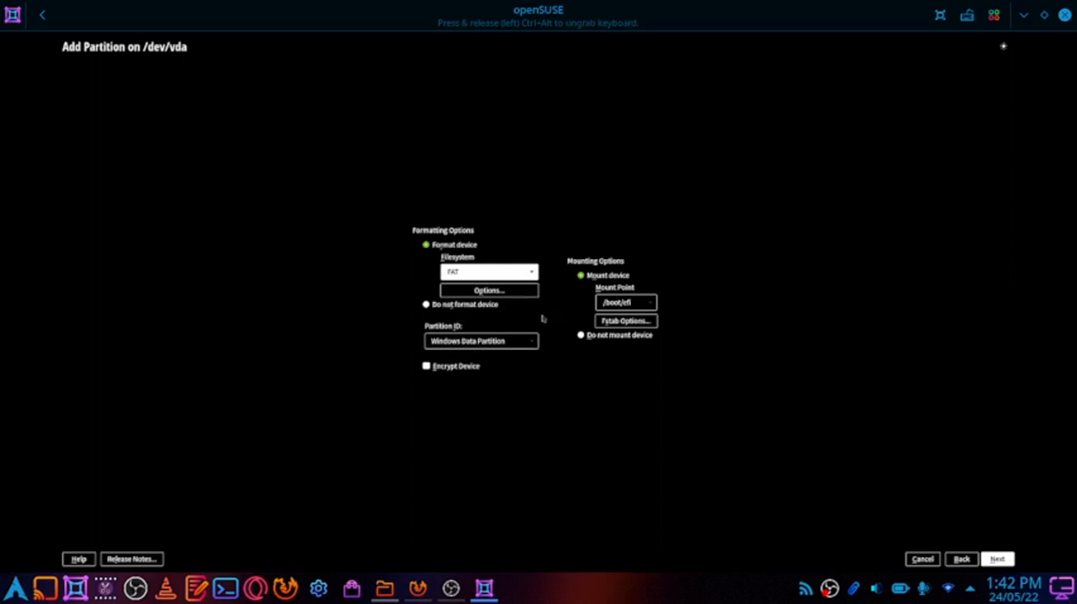
click(996, 559)
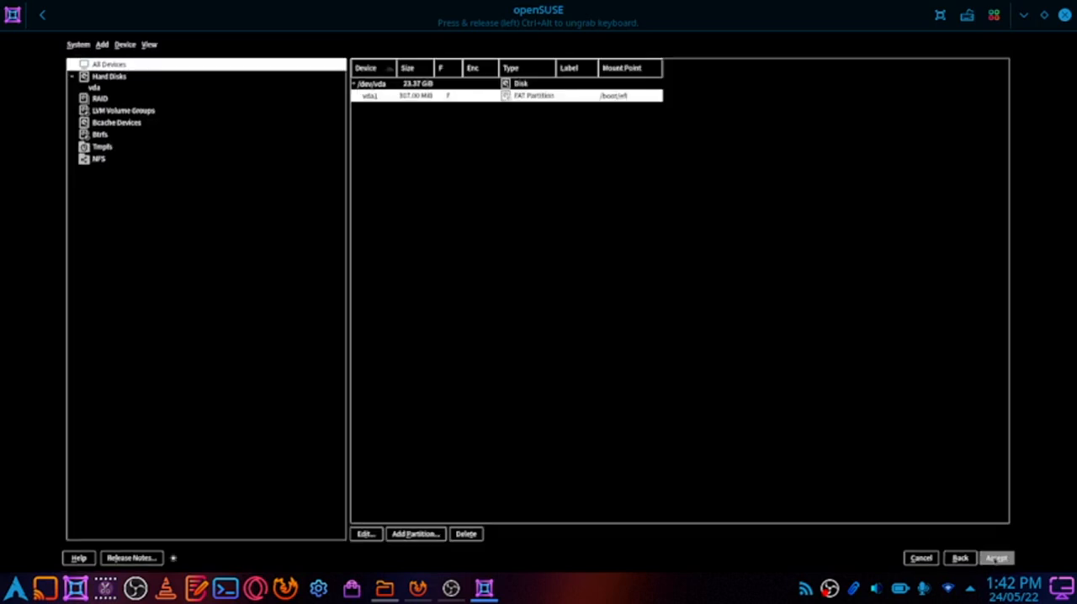
Add a 4 GiB partition on /dev/vda with the Swap role, formatted and mounted as swap
click(393, 534)
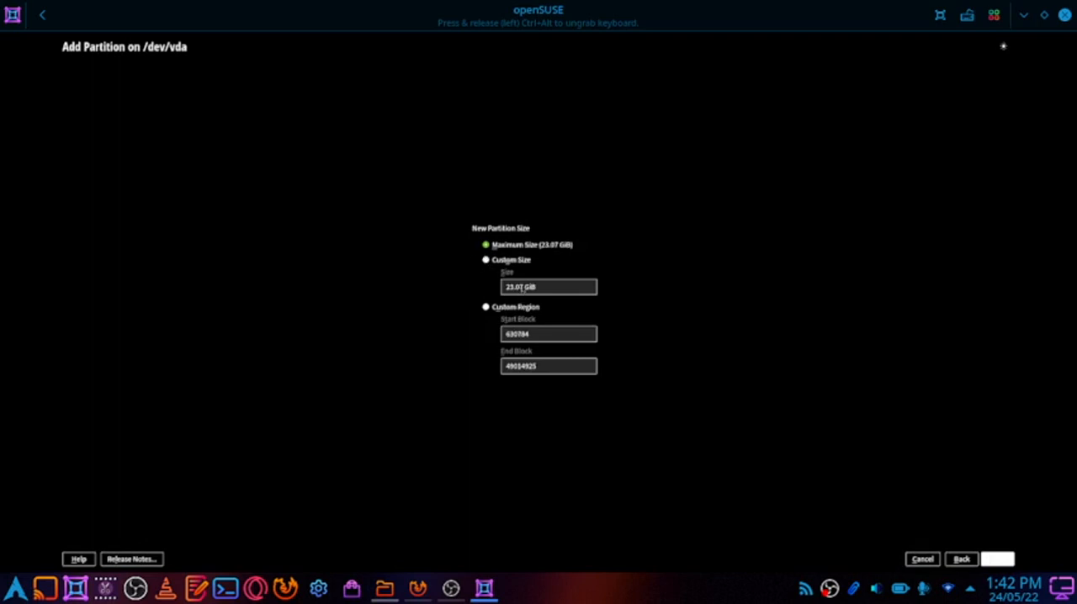
click(486, 260)
drag(519, 286, 488, 289)
text(2)
click(997, 559)
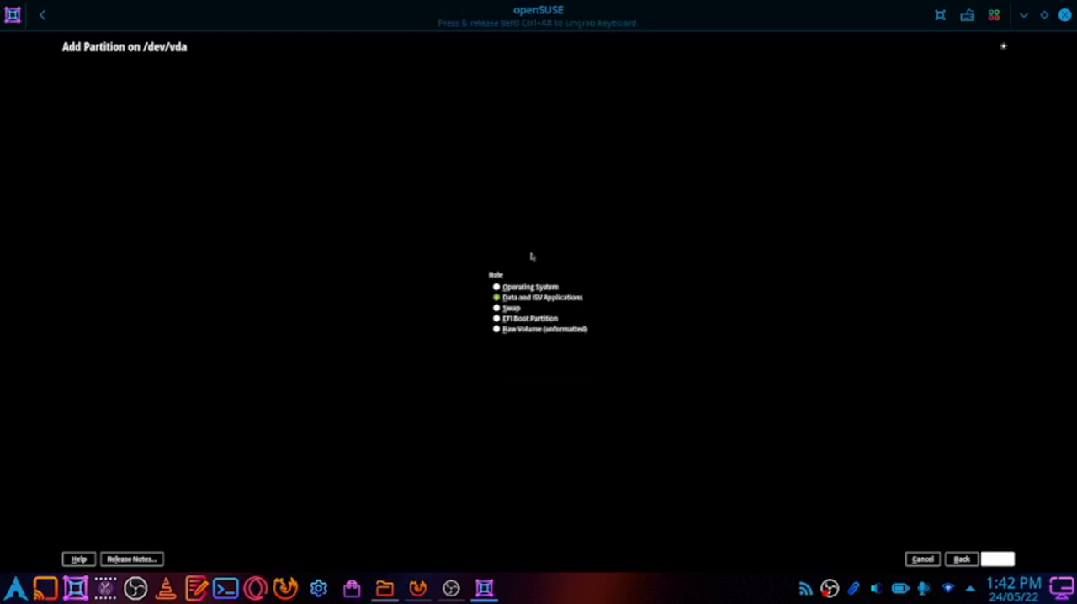
click(496, 309)
click(1000, 559)
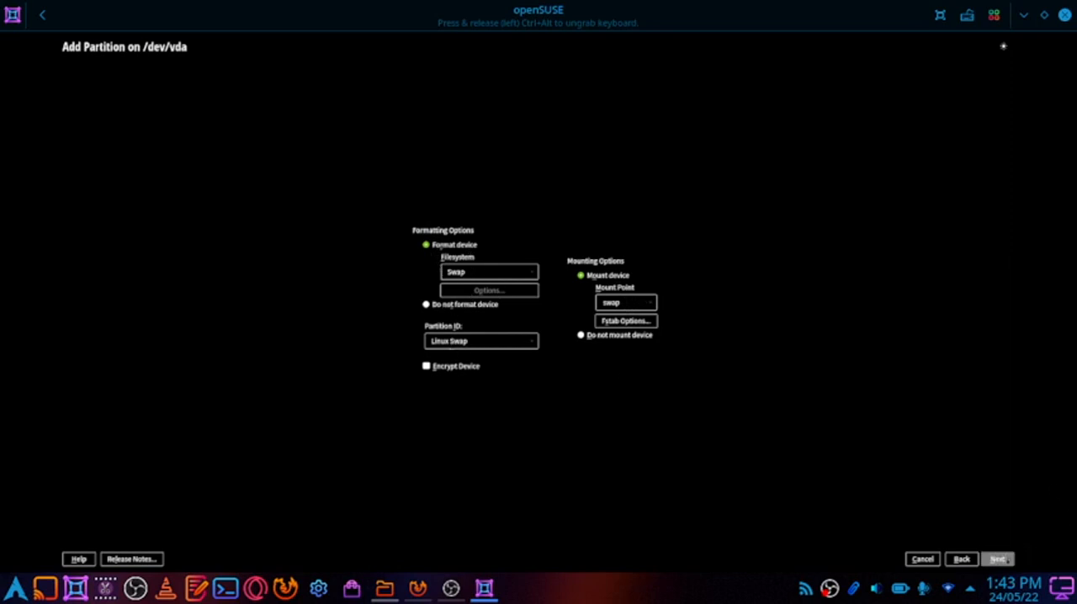
click(998, 558)
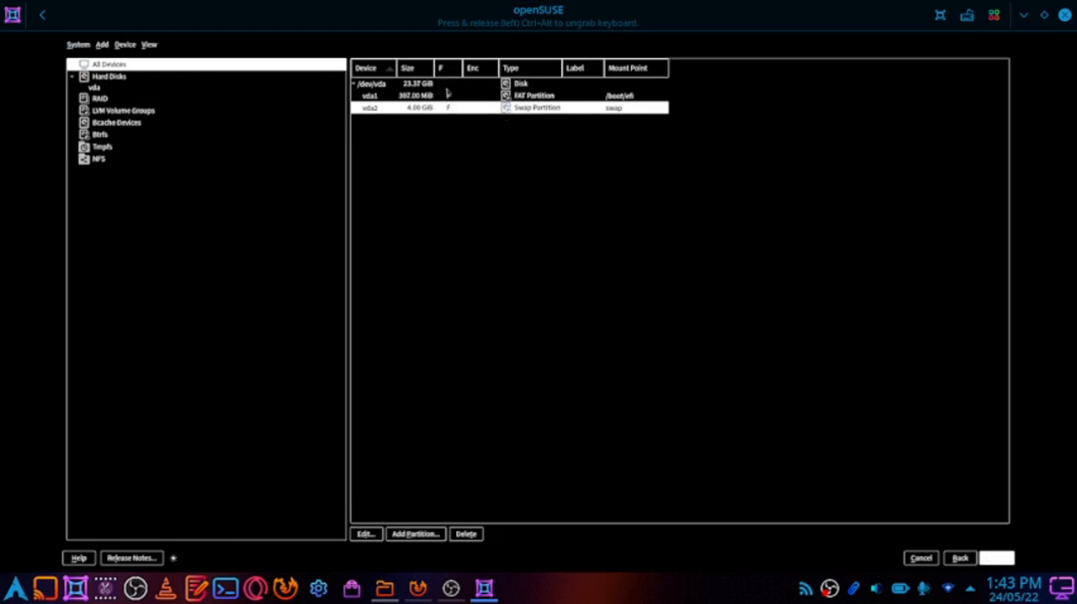
Add a maximum-size partition on /dev/vda with the Operating System role, Btrfs with snapshots enabled and the / mount point
click(427, 533)
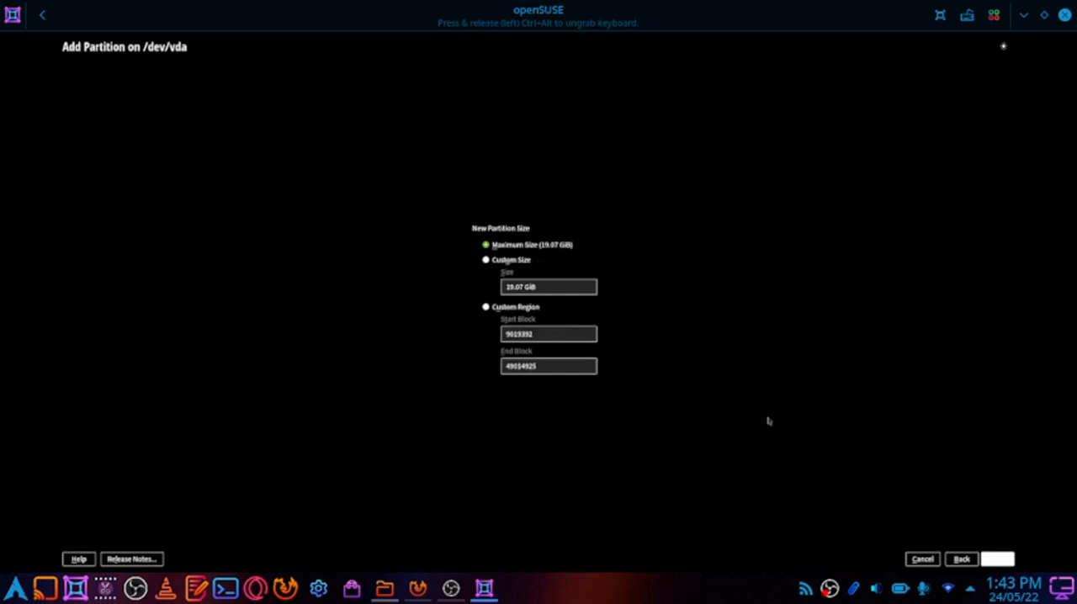
click(1007, 560)
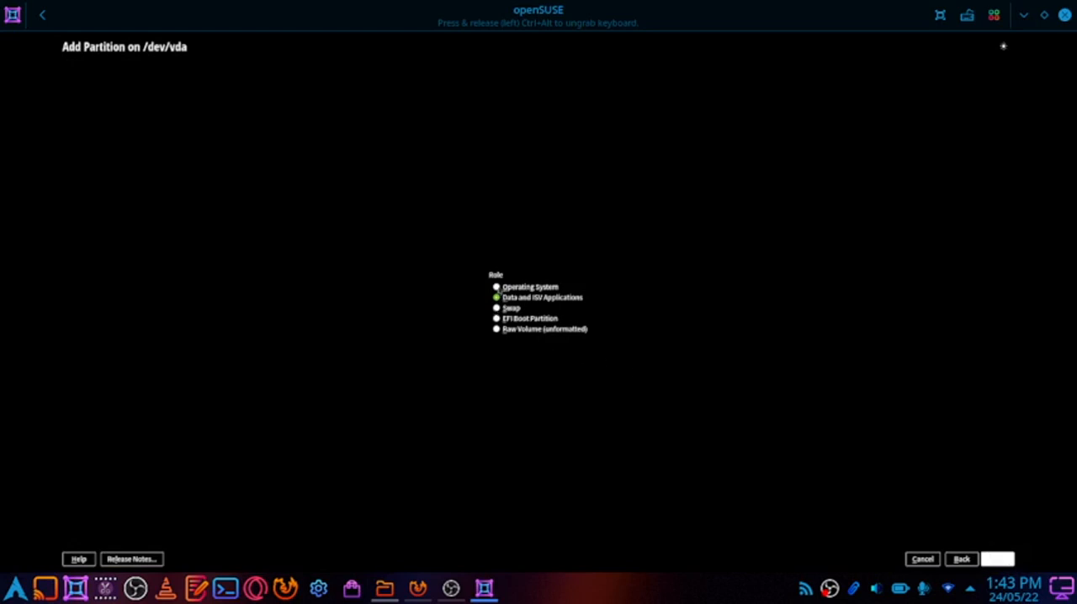
click(496, 287)
click(999, 558)
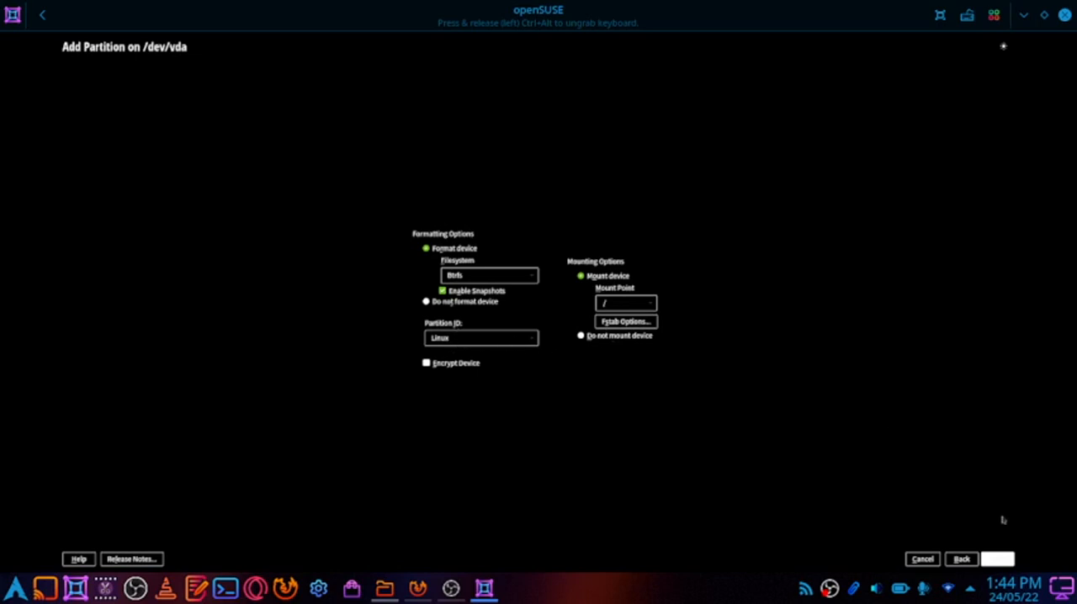
click(999, 559)
click(998, 559)
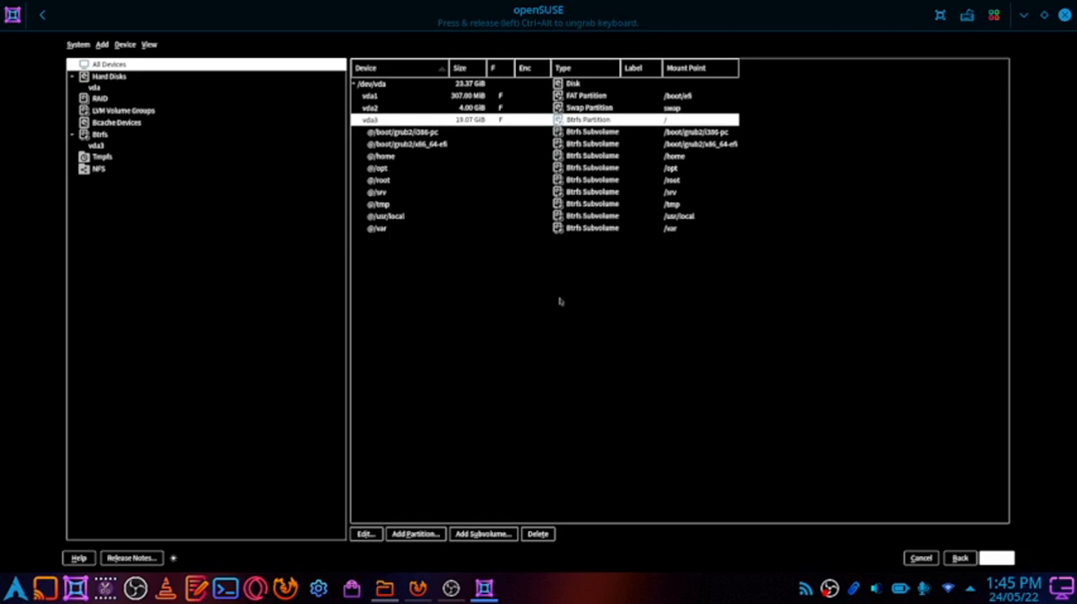
Accept the manual partition layout without a BIOS Boot Partition and continue to the time zone settings
click(994, 558)
click(996, 559)
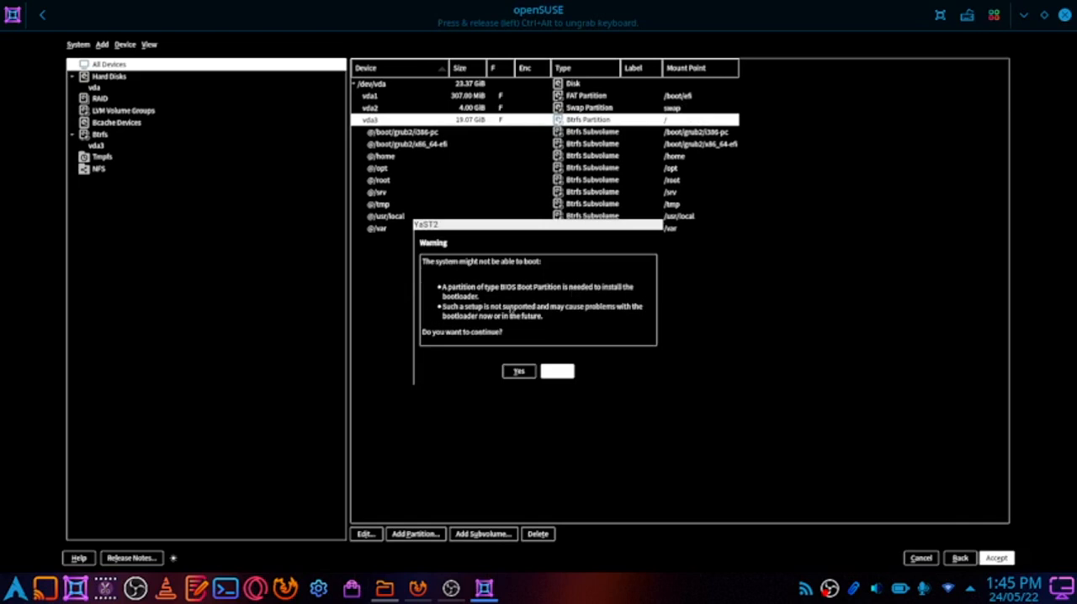
click(519, 372)
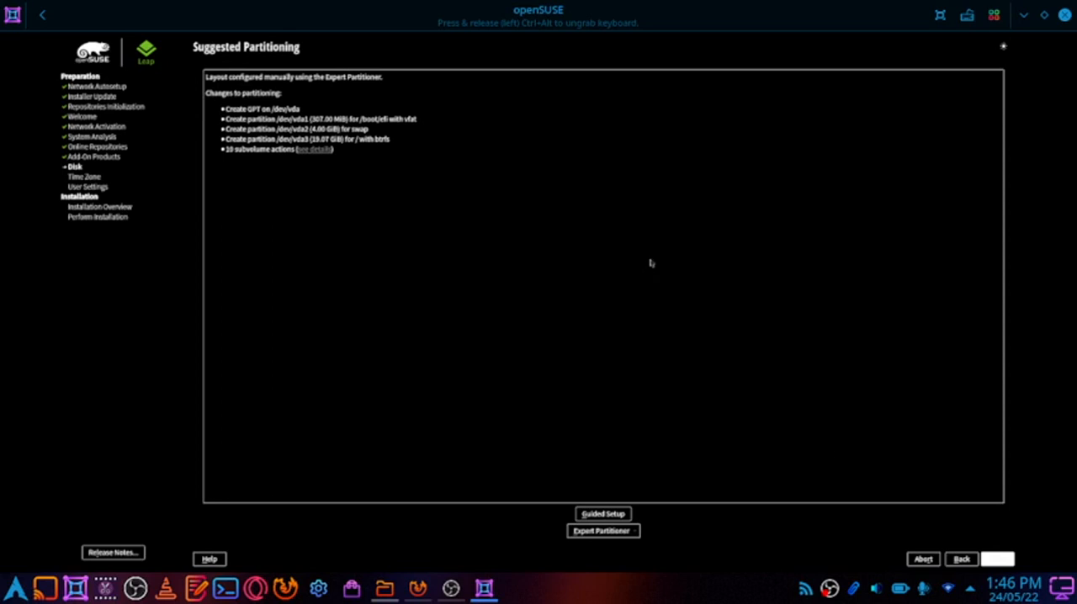
click(998, 558)
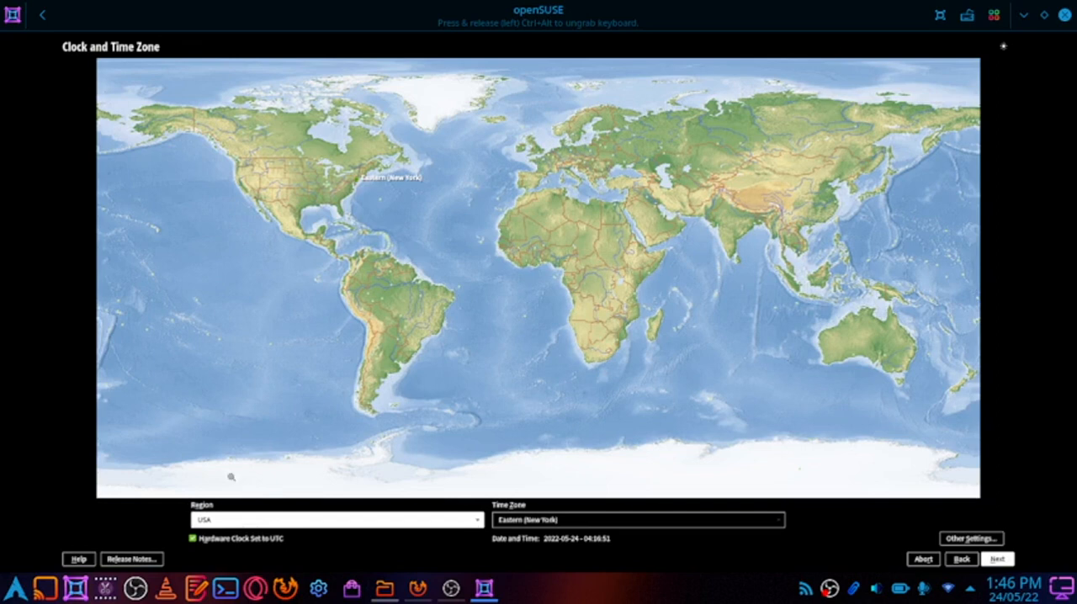
Set the region to Asia and the time zone to Kolkata, and continue to the user settings
click(222, 523)
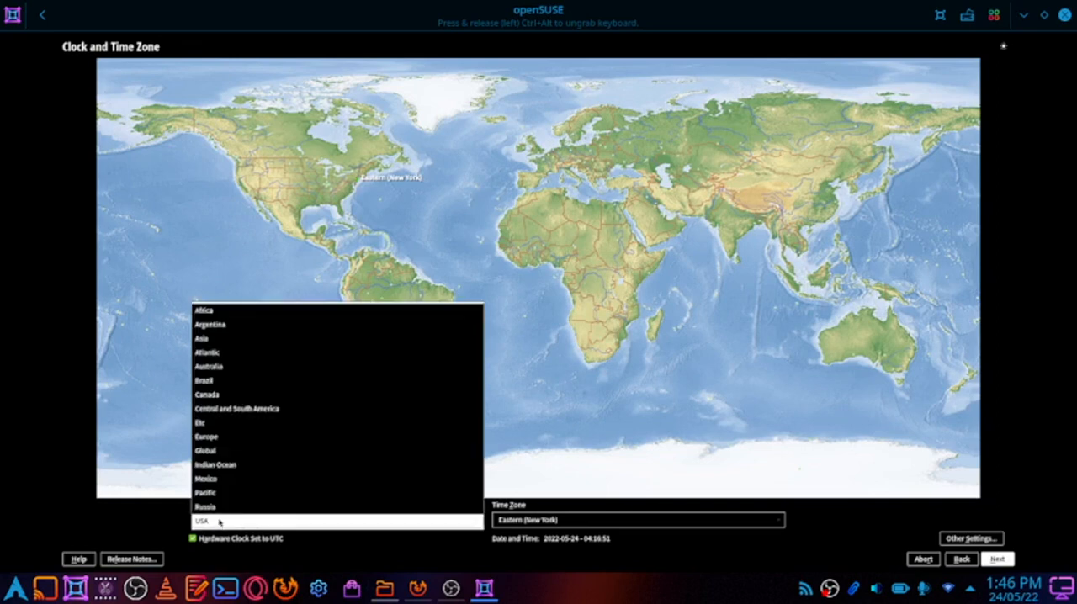
click(227, 338)
click(552, 524)
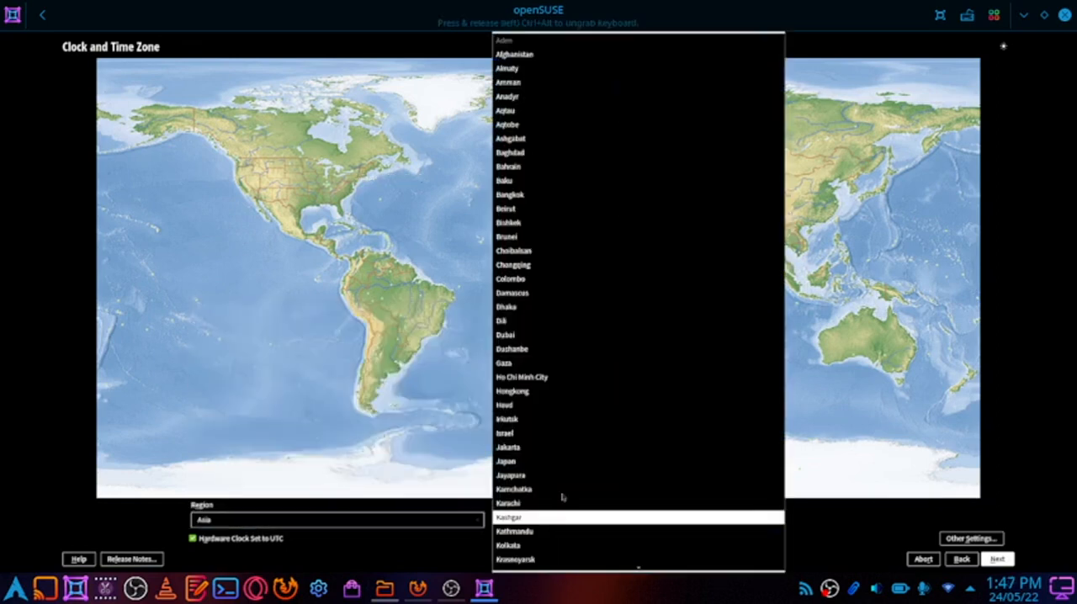
scroll(581, 471, down, 1)
click(584, 510)
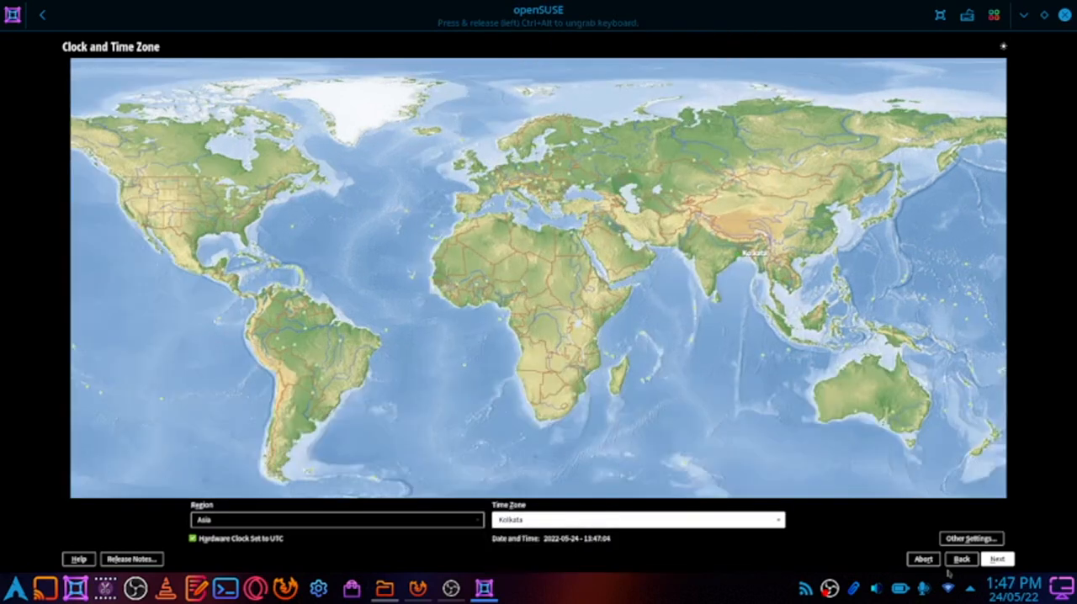
click(1003, 562)
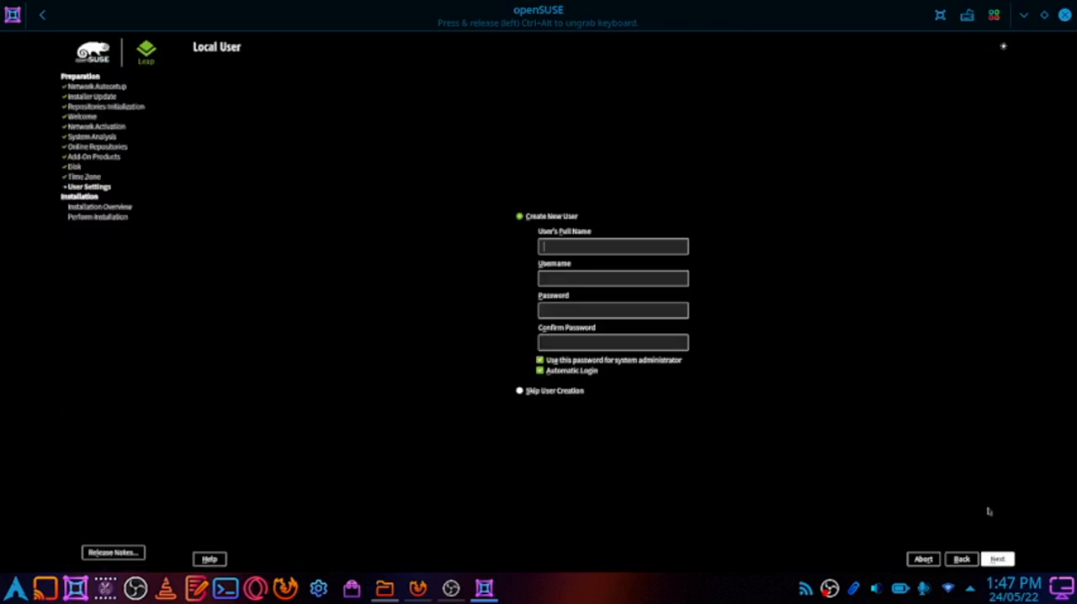
Enter the new local user's full name and username, and fill in the password and its confirmation
text(am)
text(••••••)
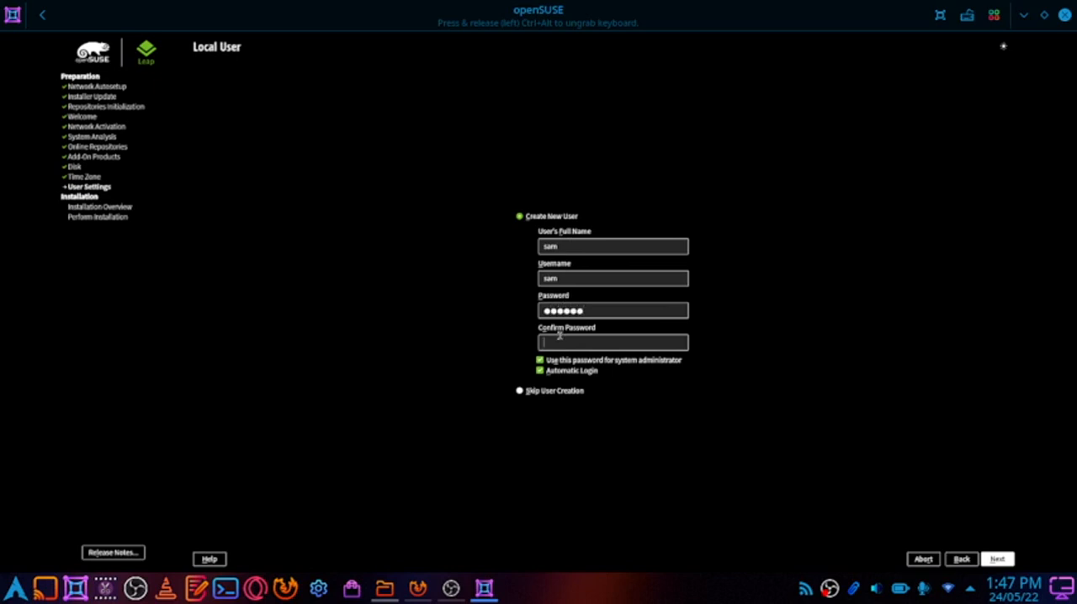
text(••••••)
Turn off Automatic Login for the new user and submit the account, agreeing to use the simple password
click(543, 375)
click(1005, 562)
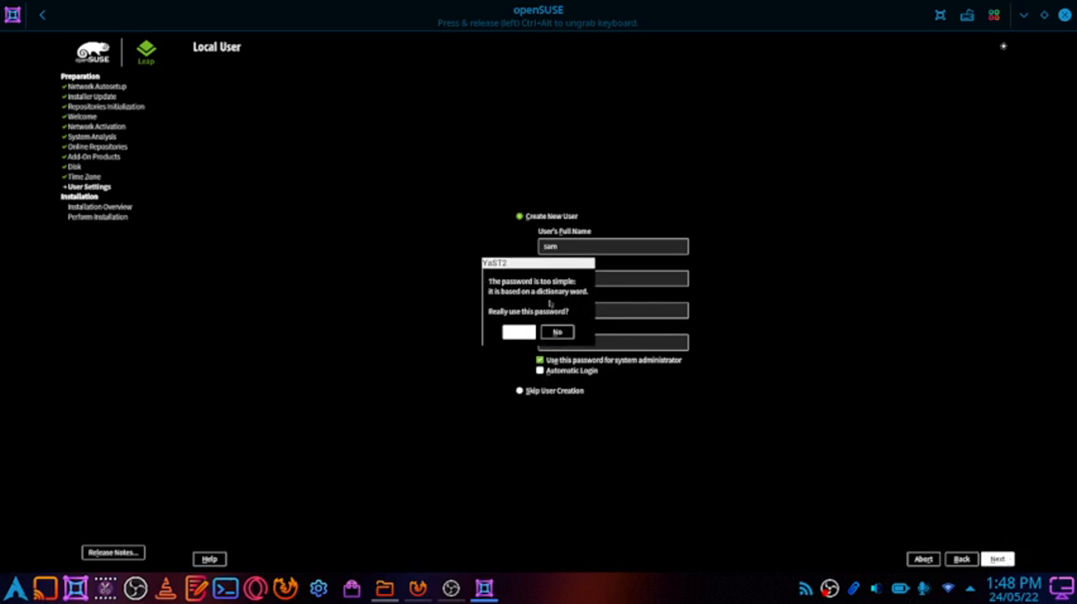
click(525, 331)
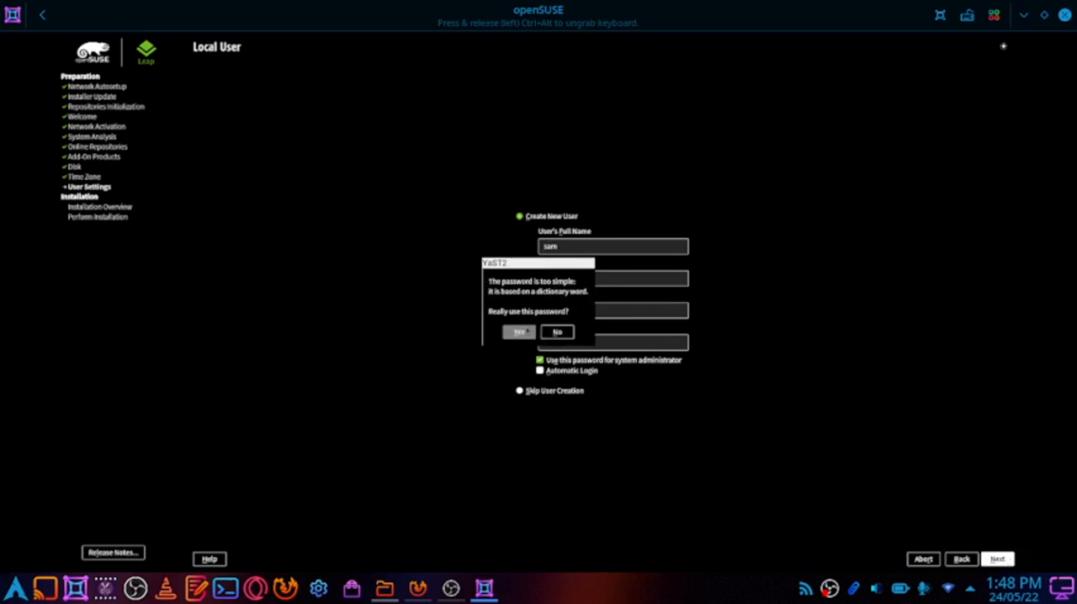
click(521, 333)
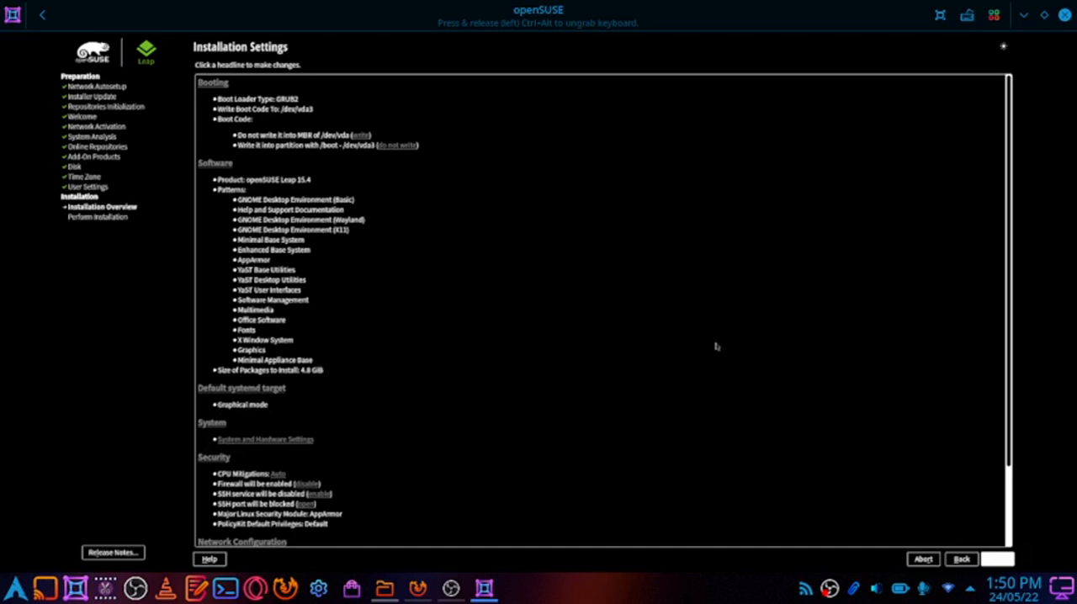
Review the installation settings down to the network configuration, and start and confirm the installation
scroll(715, 344, down, 2)
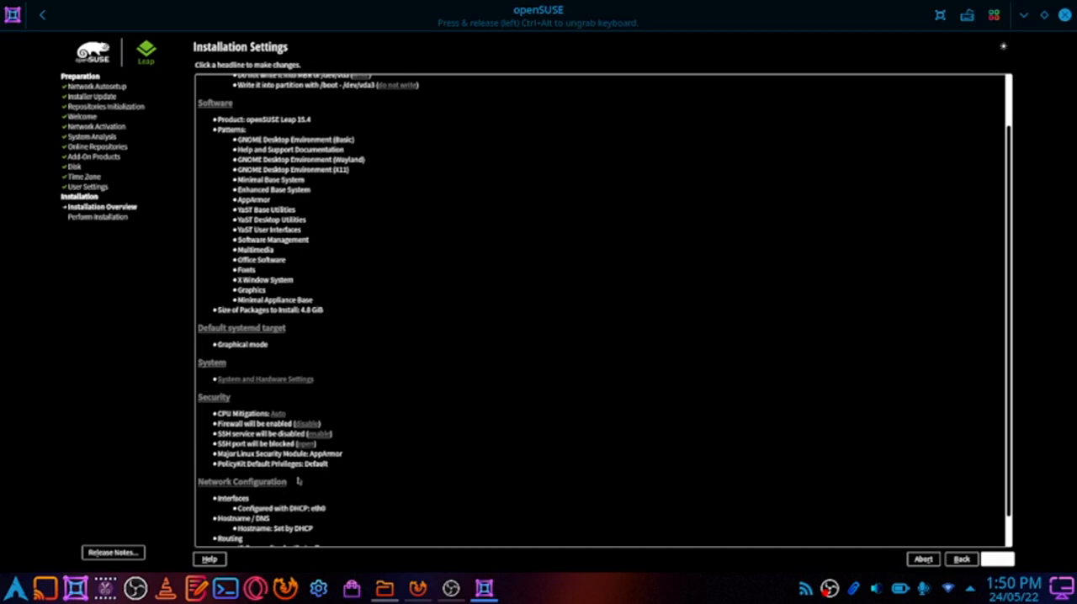
scroll(299, 480, down, 1)
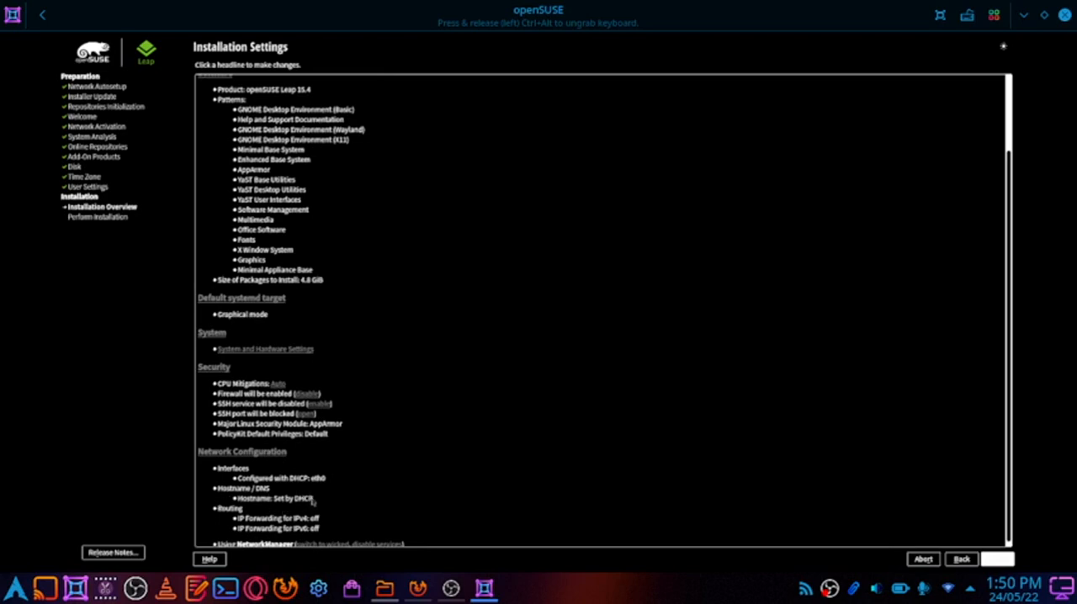
scroll(316, 496, down, 1)
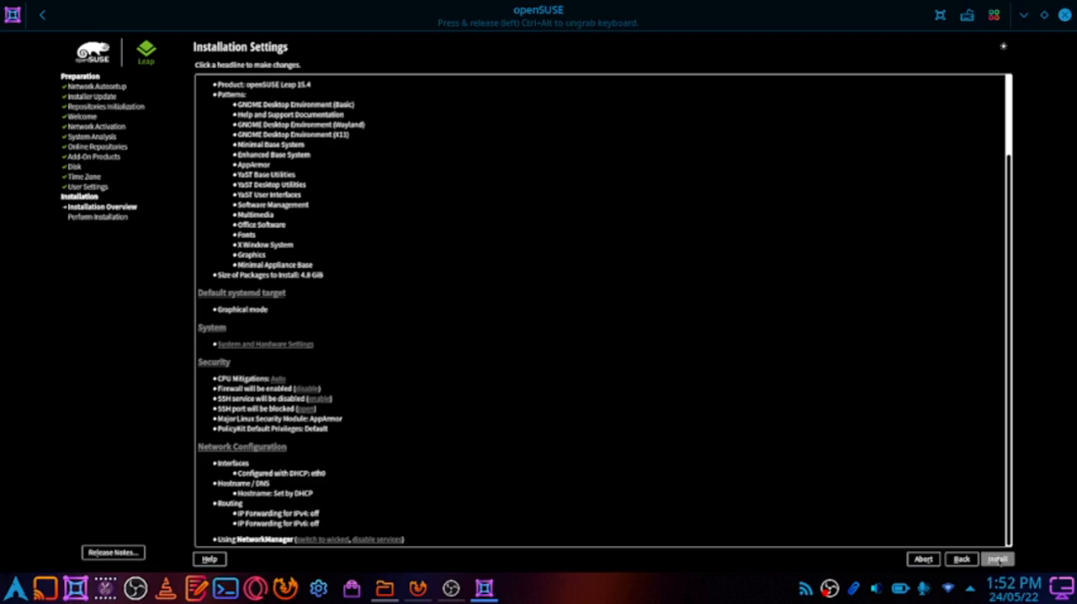
click(997, 558)
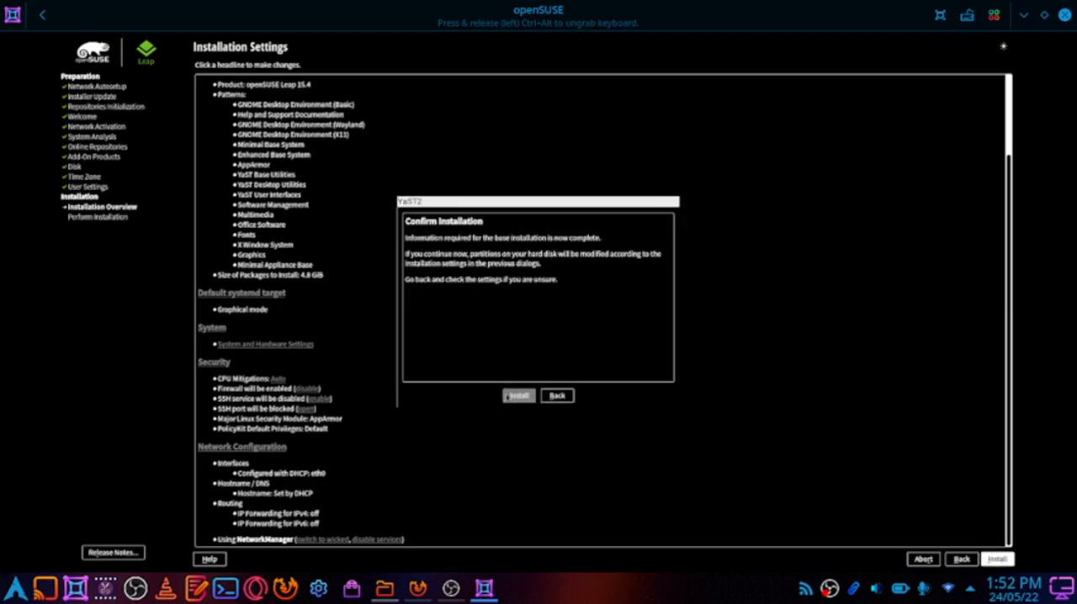
click(507, 396)
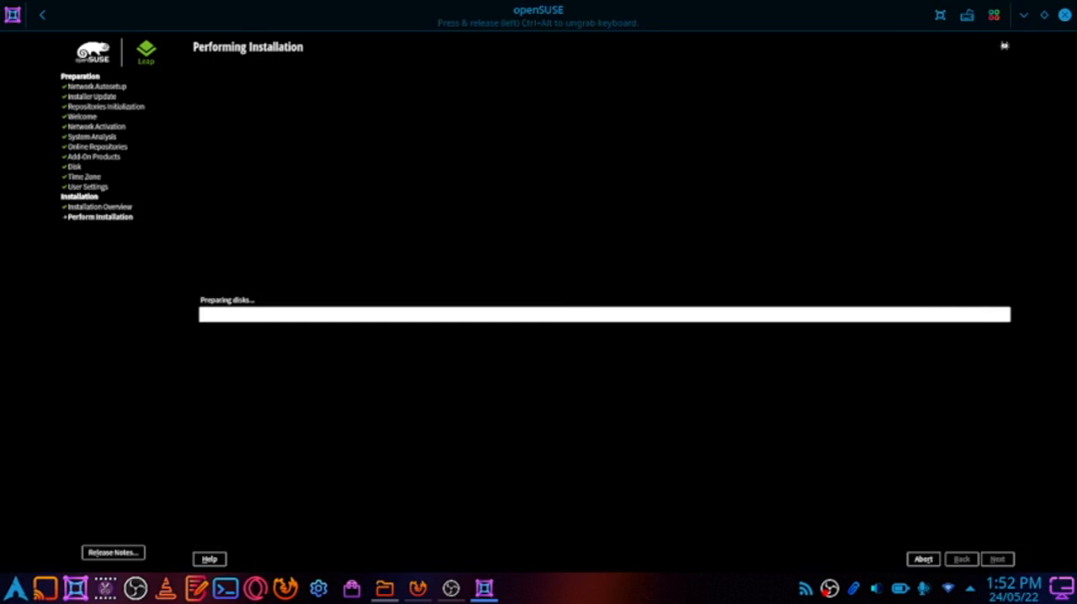
Switch the installer's style sheet to installation.qss and close the style sheet selection
key(ctrl+alt+shift+s)
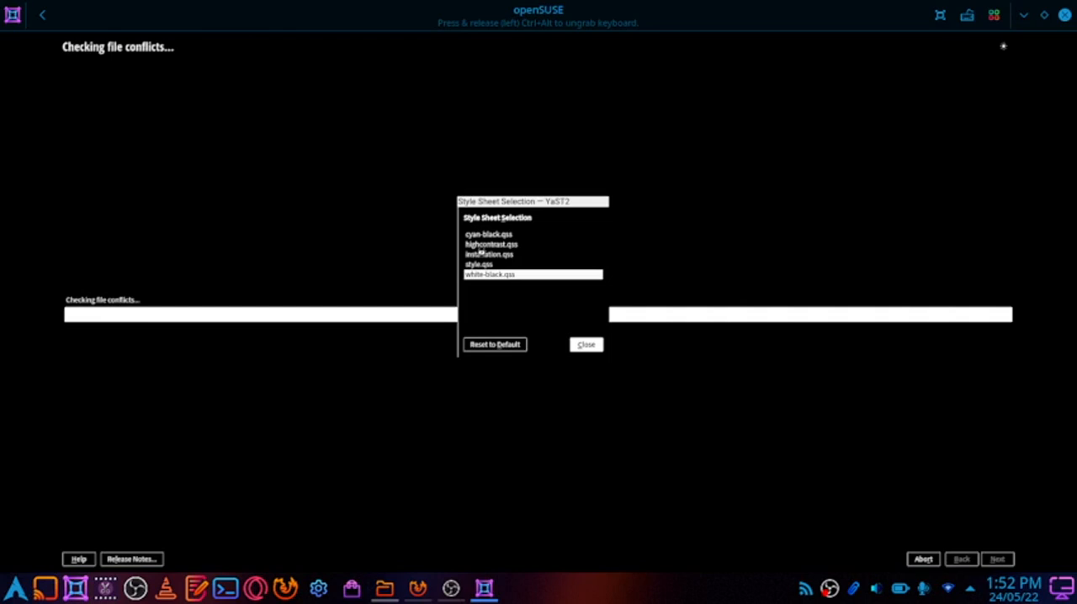
click(507, 256)
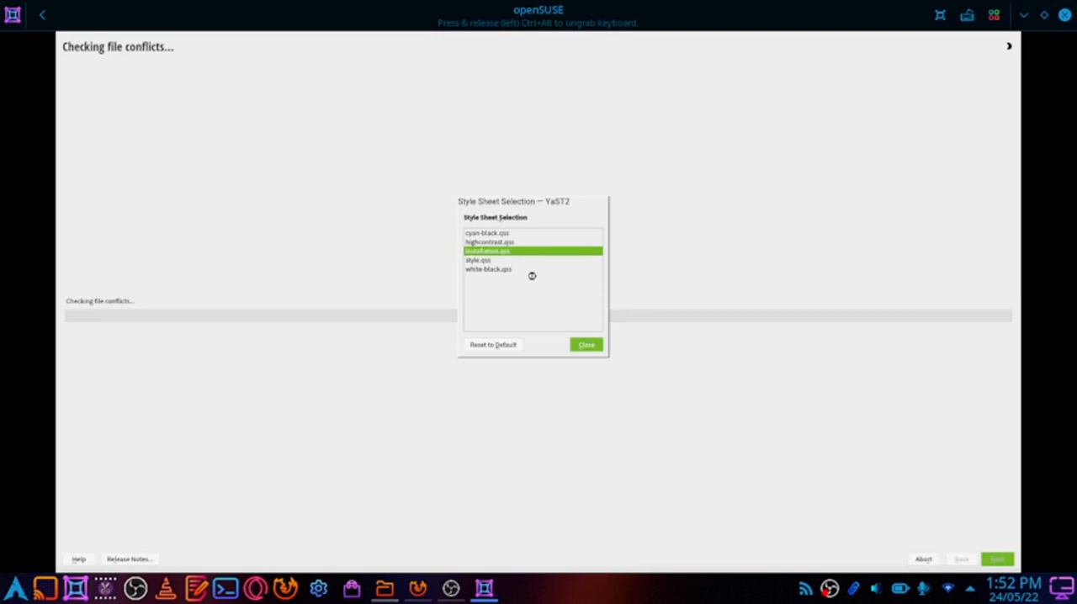
click(586, 345)
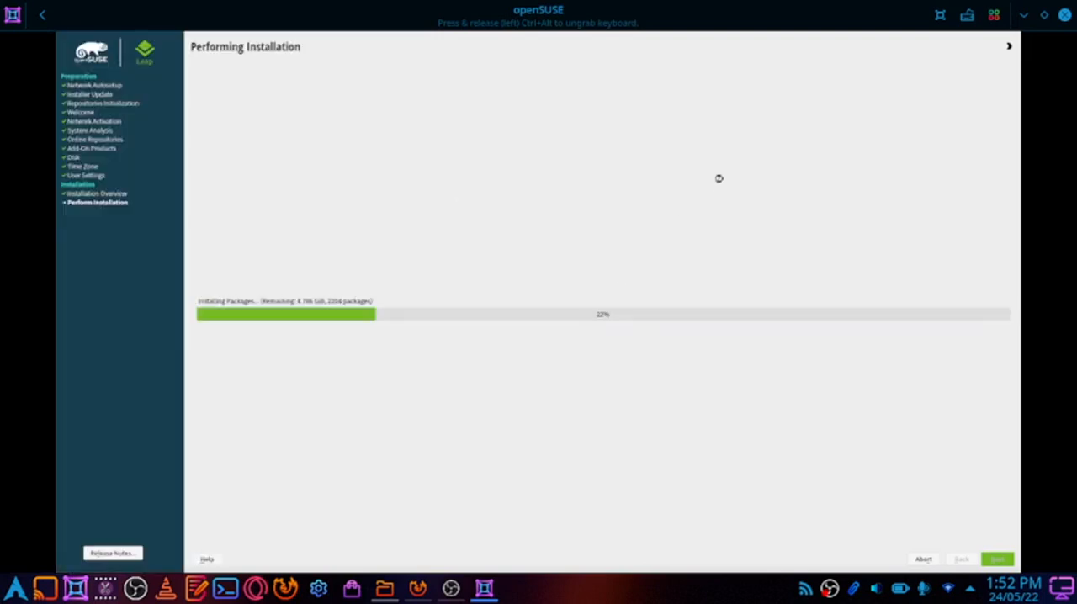